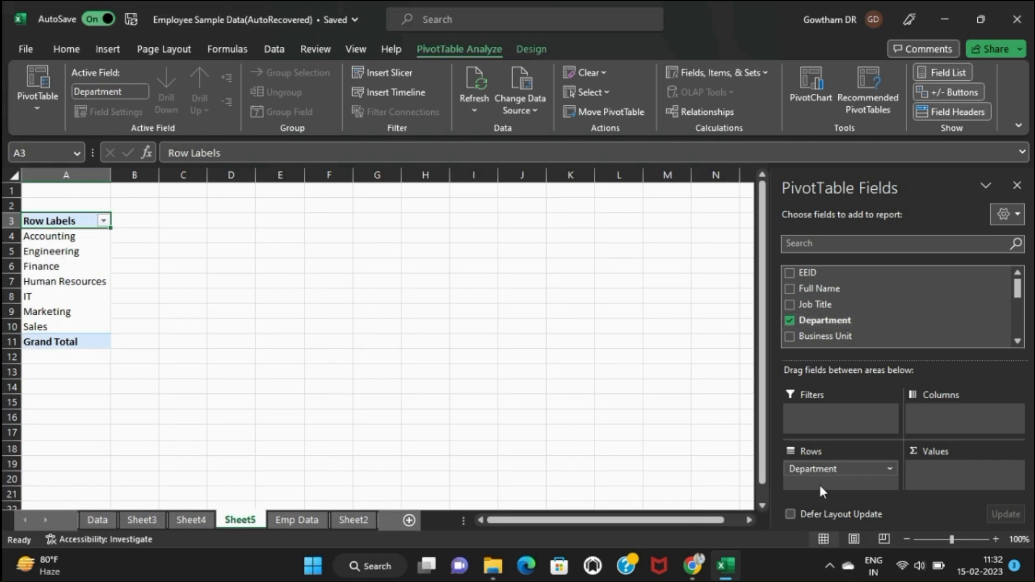
# Move the Department field to the pivot table's columns area and back to the rows area
pyautogui.moveTo(823, 470); pyautogui.dragTo(940, 419)
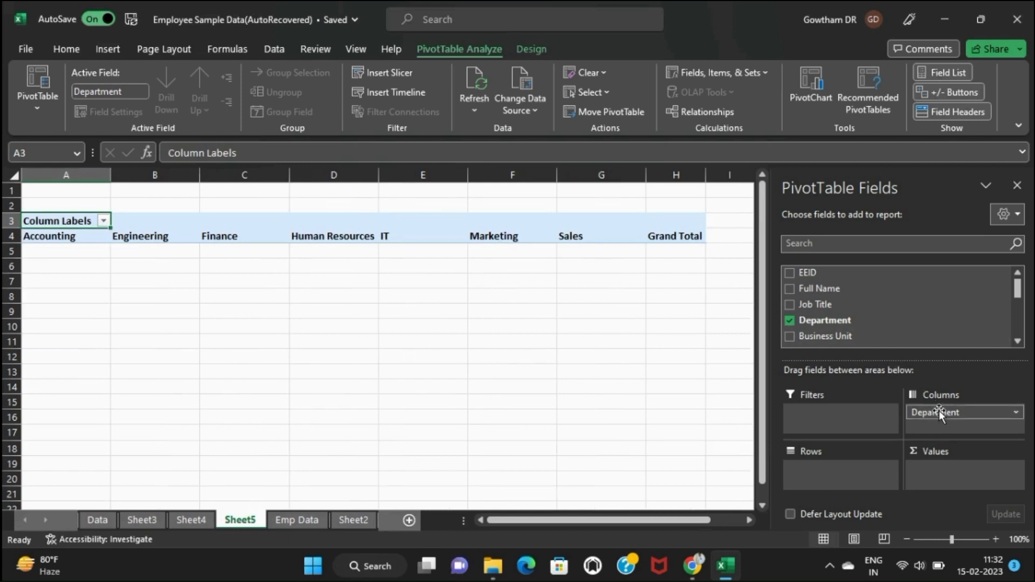
pyautogui.moveTo(938, 411); pyautogui.dragTo(846, 482)
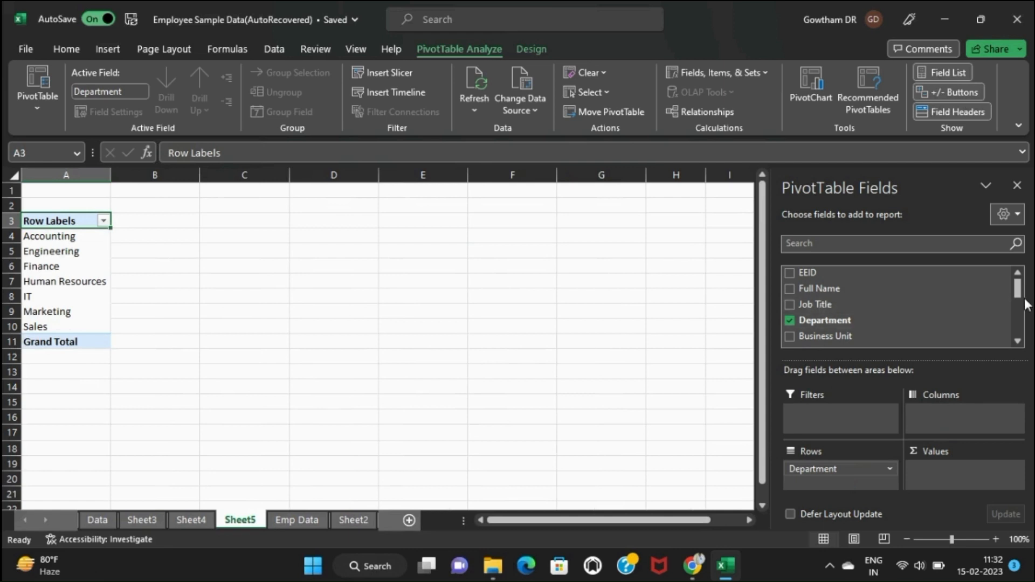
# Add Annual Salary as a summed value, try it as a column field too, and remove it from the columns
pyautogui.moveTo(1018, 291); pyautogui.dragTo(1018, 312)
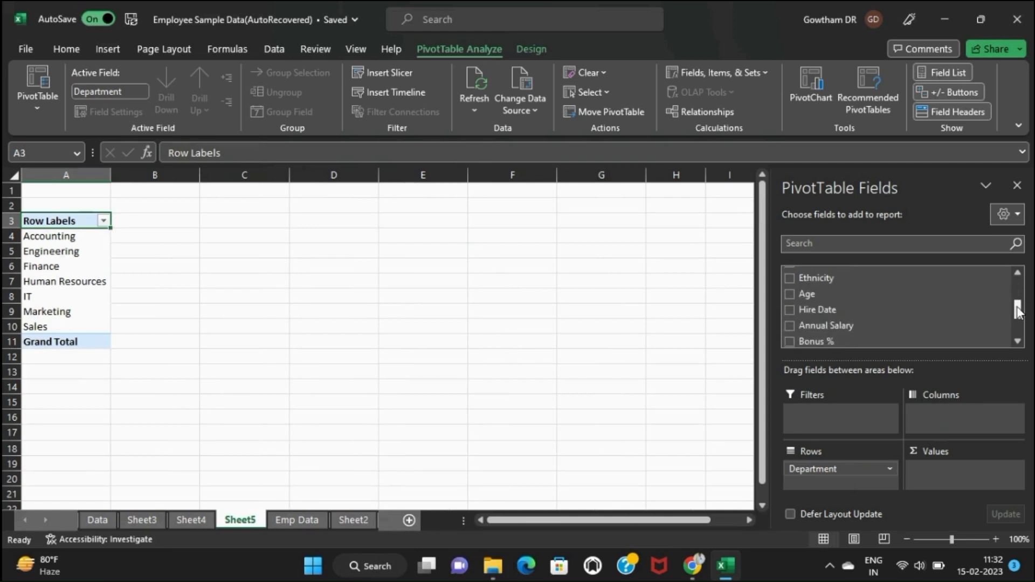
pyautogui.click(790, 321)
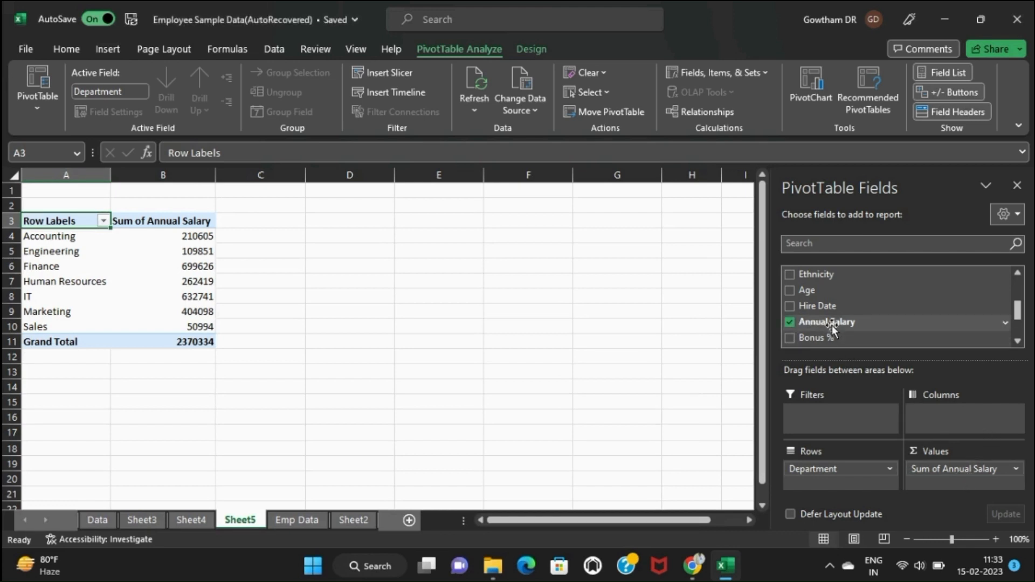
pyautogui.moveTo(830, 321); pyautogui.dragTo(945, 416)
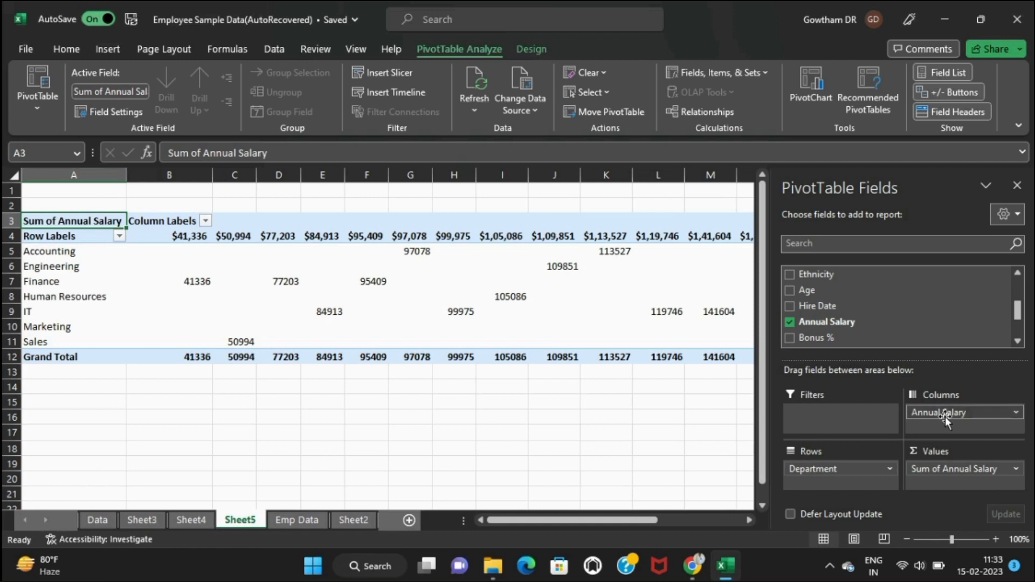
pyautogui.moveTo(945, 416); pyautogui.dragTo(862, 349)
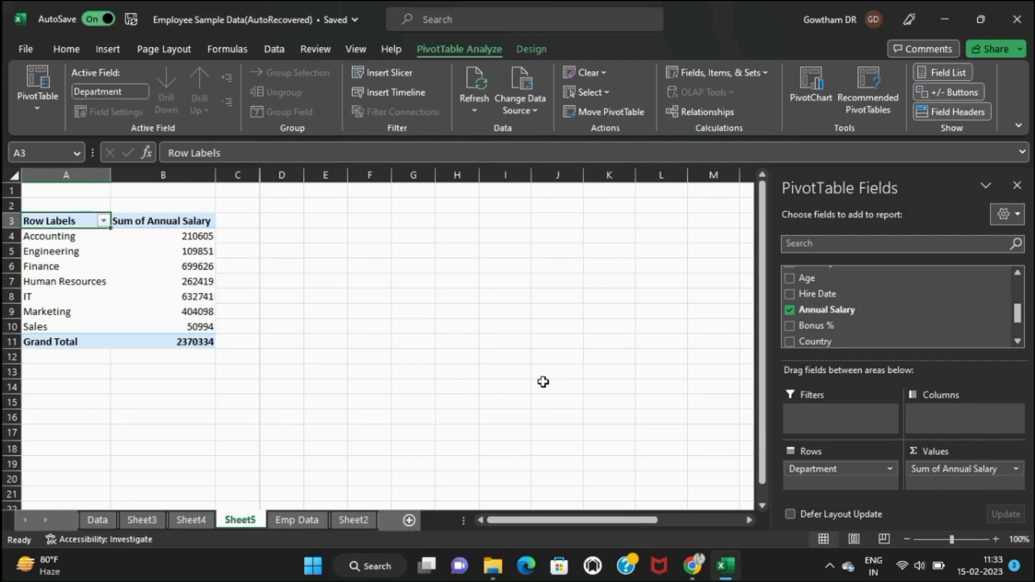
# Change the Annual Salary value field to be summarized by Count
pyautogui.click(169, 221)
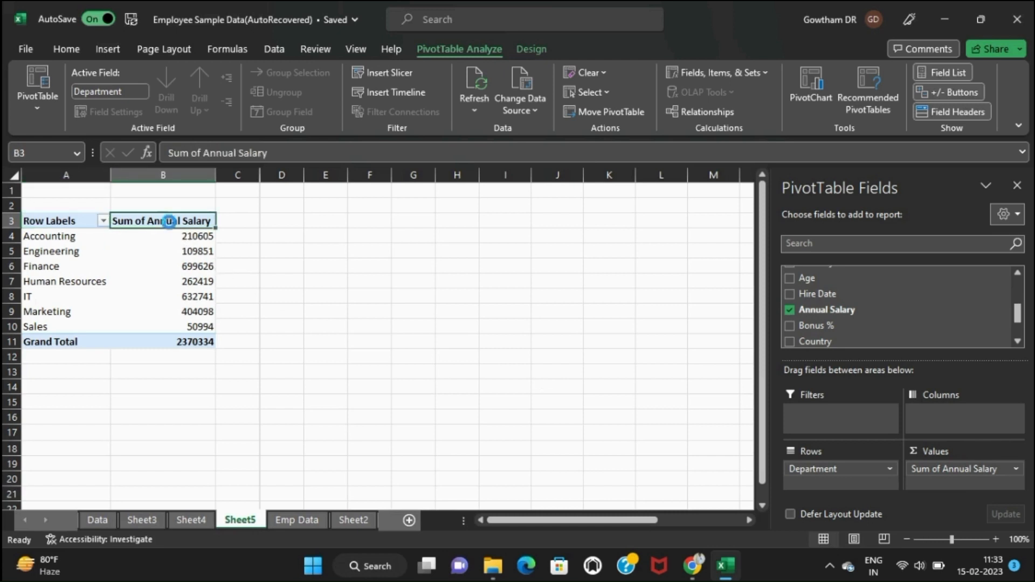
pyautogui.doubleClick(169, 220)
pyautogui.click(496, 370)
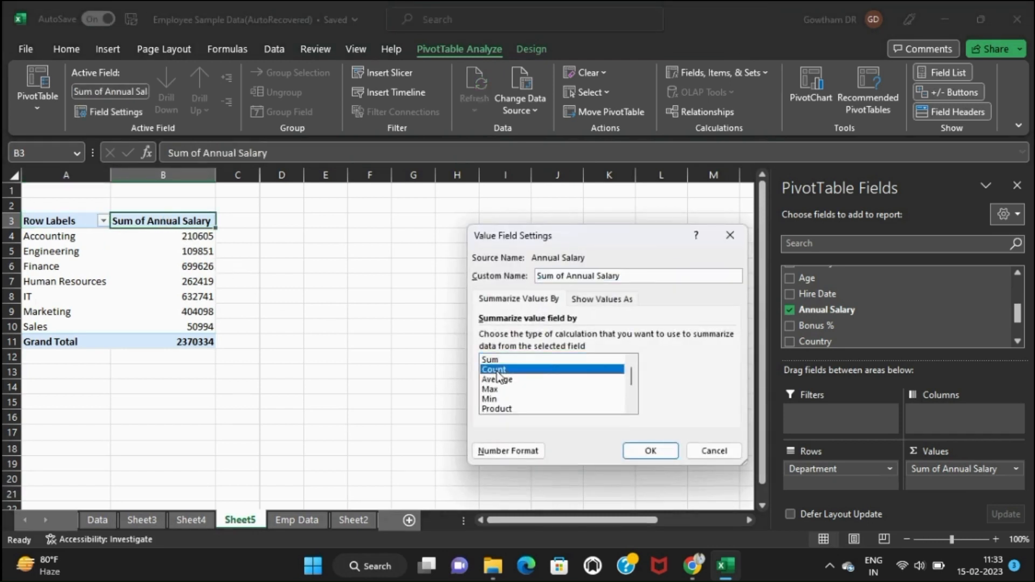
pyautogui.click(649, 450)
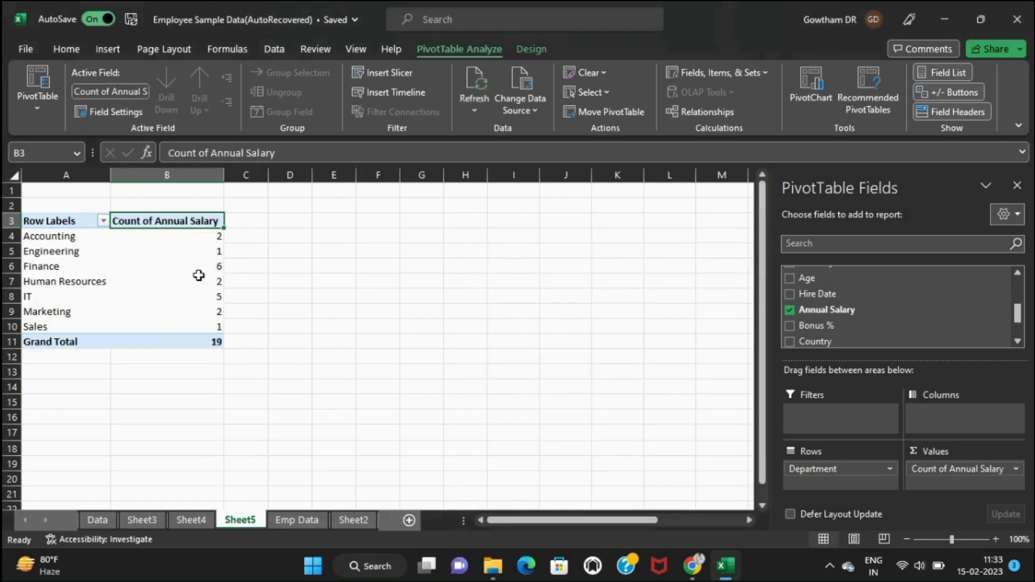
# Change the Annual Salary value field to be summarized by Average
pyautogui.click(185, 223)
pyautogui.doubleClick(186, 223)
pyautogui.click(498, 379)
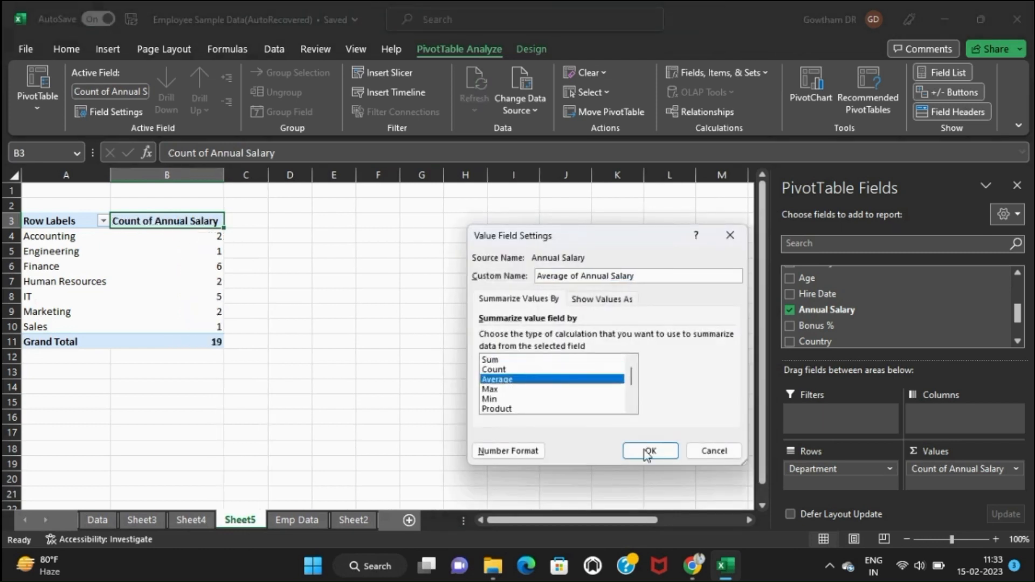
pyautogui.click(649, 452)
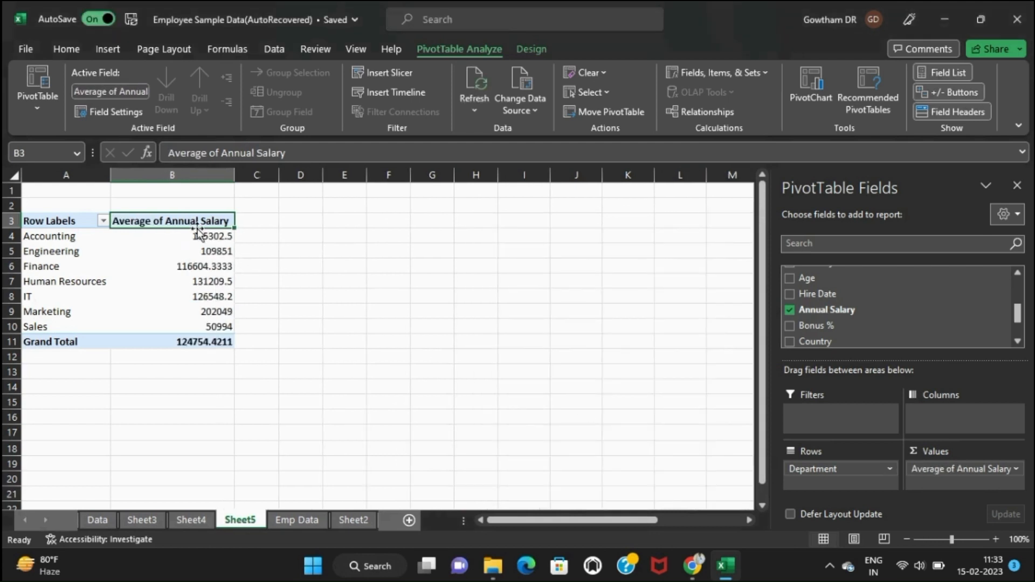
# Change the Annual Salary value field to be summarized by Max
pyautogui.doubleClick(197, 225)
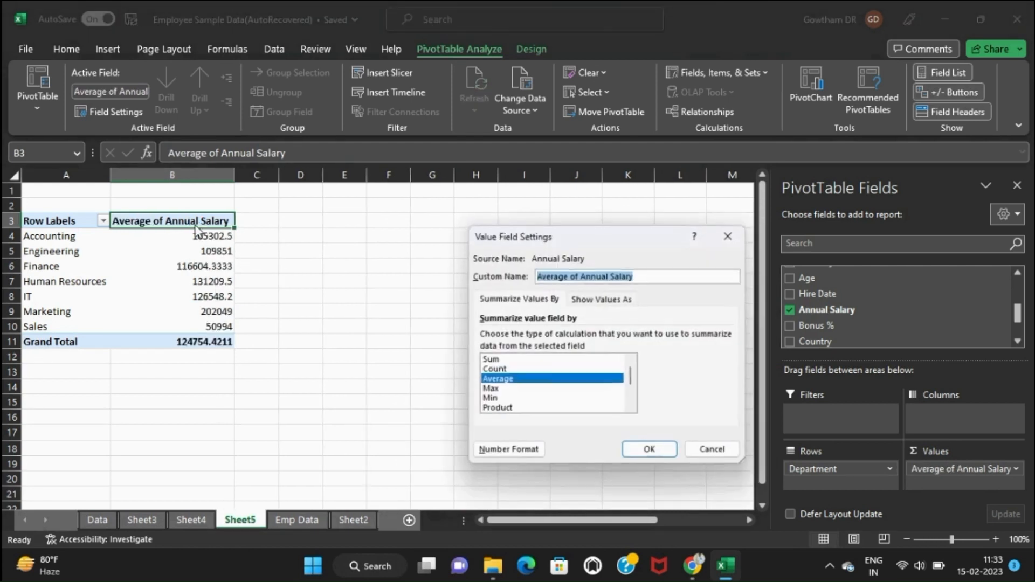
pyautogui.click(490, 388)
pyautogui.click(637, 452)
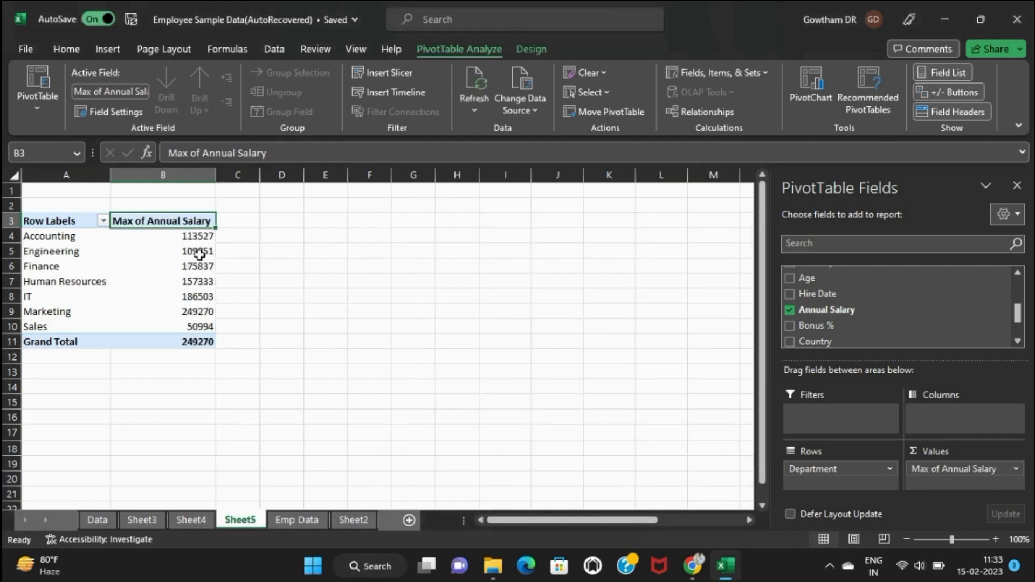
# Set the Annual Salary value field back to being summarized by Sum
pyautogui.doubleClick(184, 222)
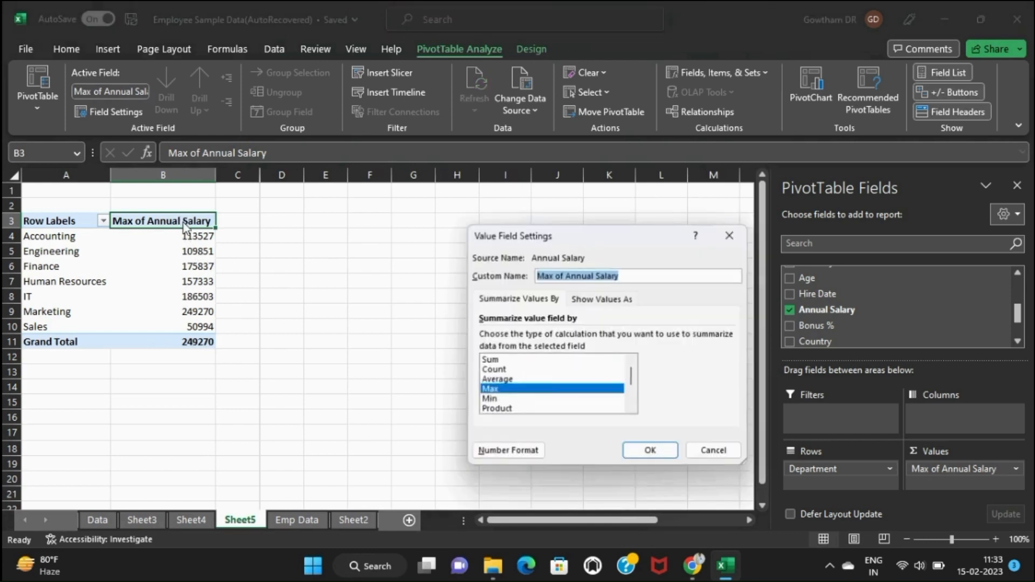
pyautogui.click(529, 360)
pyautogui.click(651, 454)
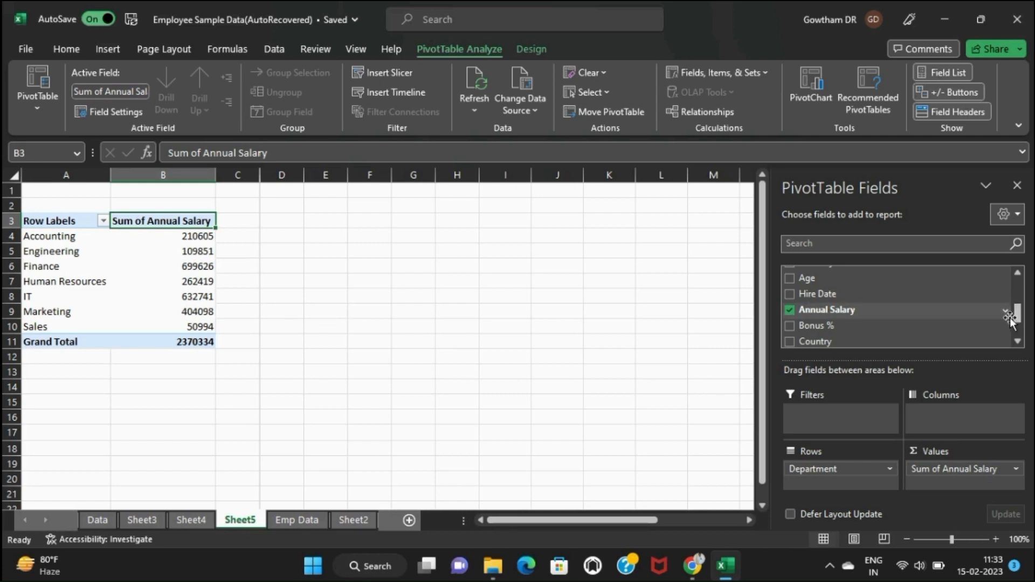
# Add the Country field to the pivot table as a column field and check the grand total for each country
pyautogui.click(807, 343)
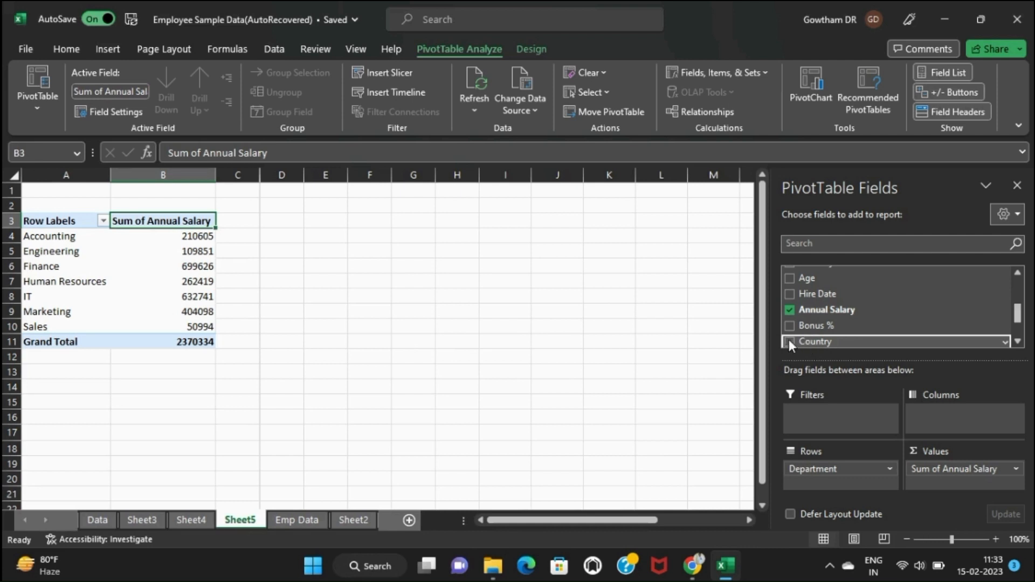
pyautogui.click(789, 341)
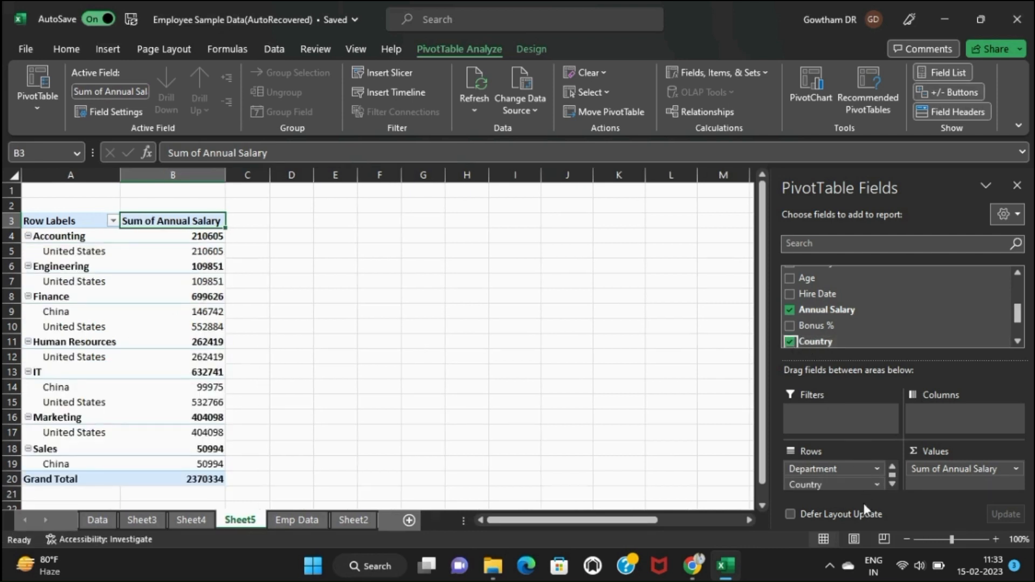
pyautogui.moveTo(840, 484); pyautogui.dragTo(943, 409)
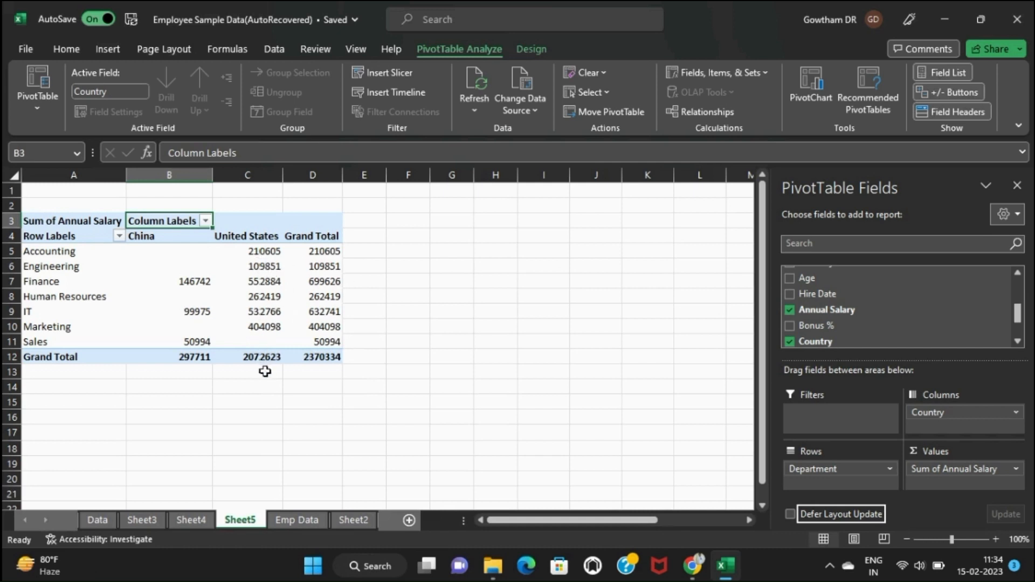
pyautogui.click(262, 358)
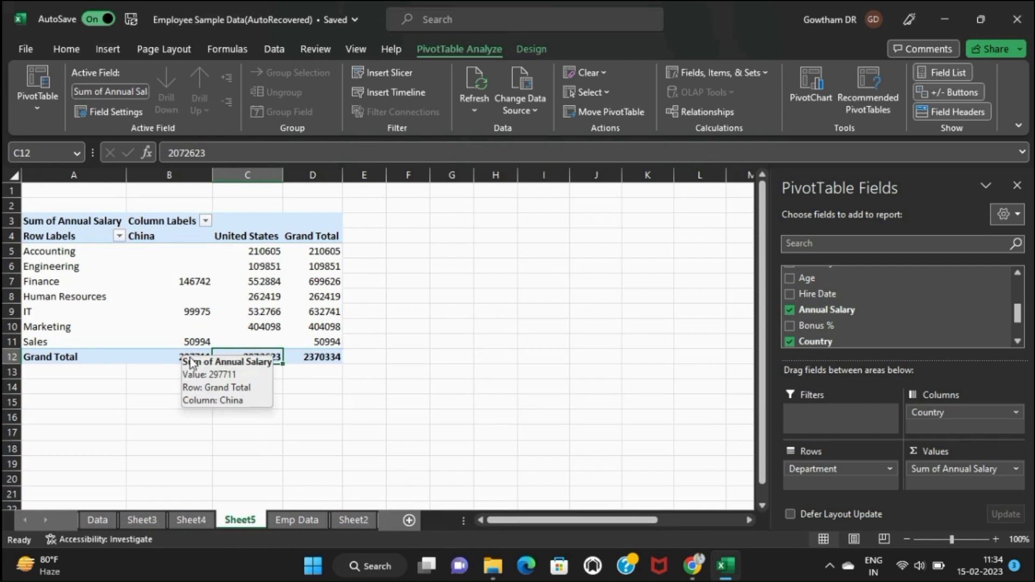
pyautogui.click(167, 357)
pyautogui.click(377, 355)
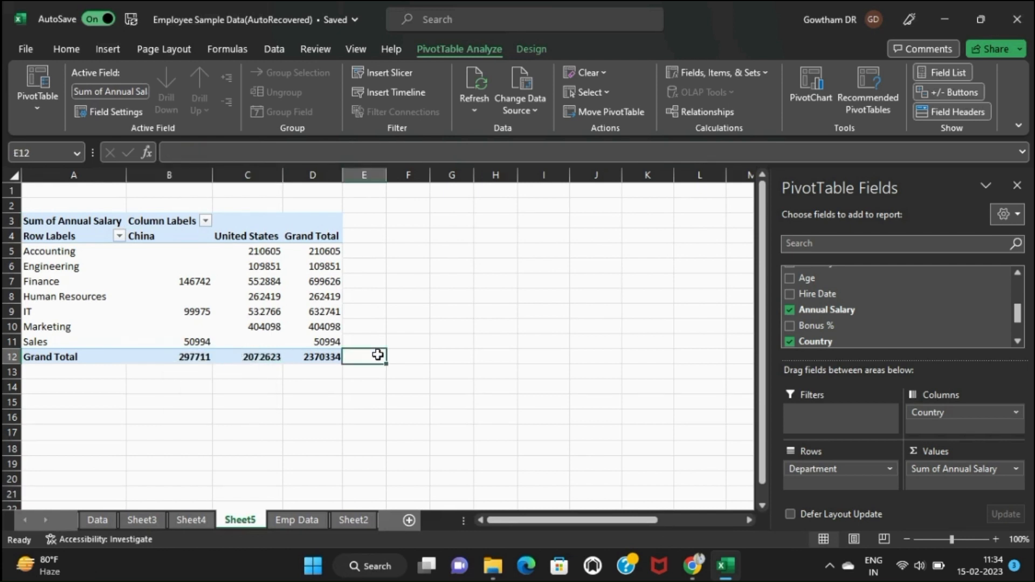
# Add the Gender field to the pivot table and place it in the filters area
pyautogui.click(335, 346)
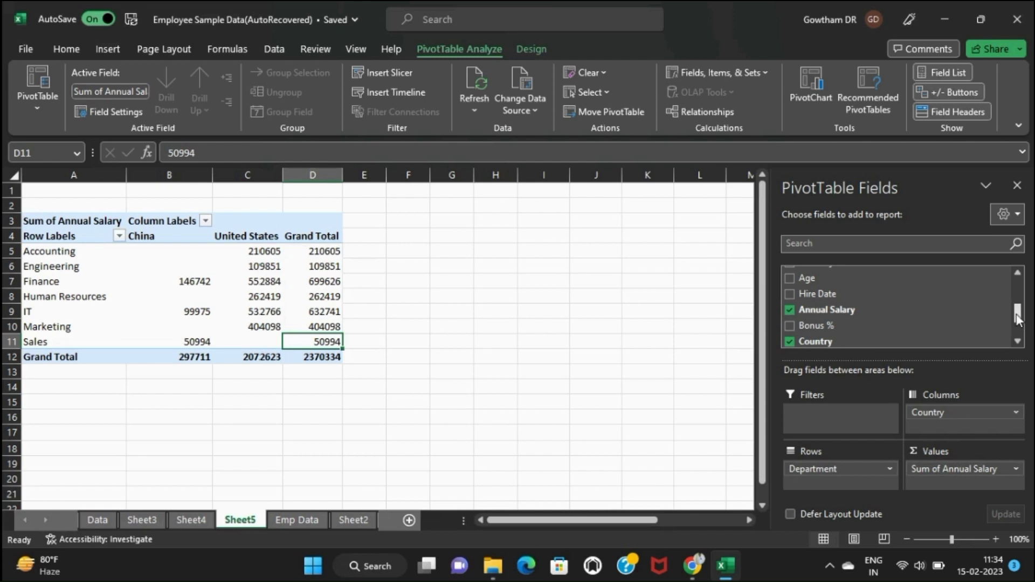
pyautogui.moveTo(1017, 318)
pyautogui.mouseDown()
pyautogui.moveTo(1015, 292)
pyautogui.moveTo(1017, 303)
pyautogui.mouseUp()
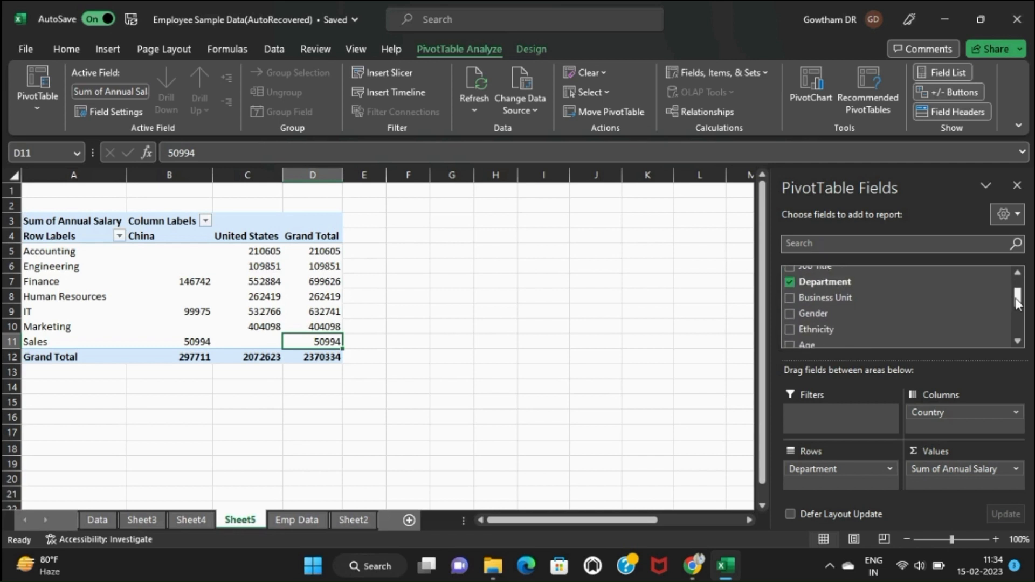
pyautogui.click(791, 308)
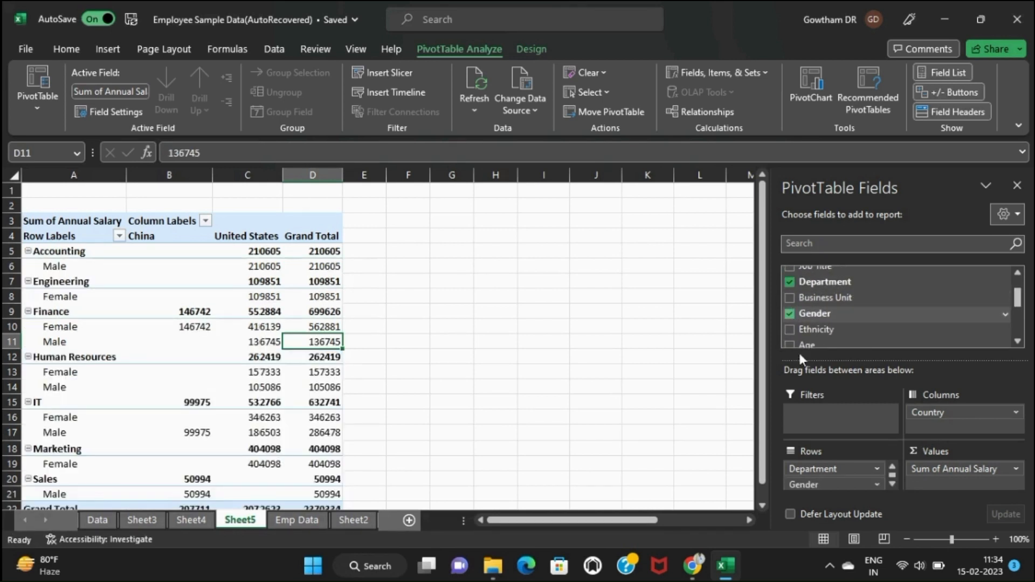
pyautogui.moveTo(830, 487); pyautogui.dragTo(818, 426)
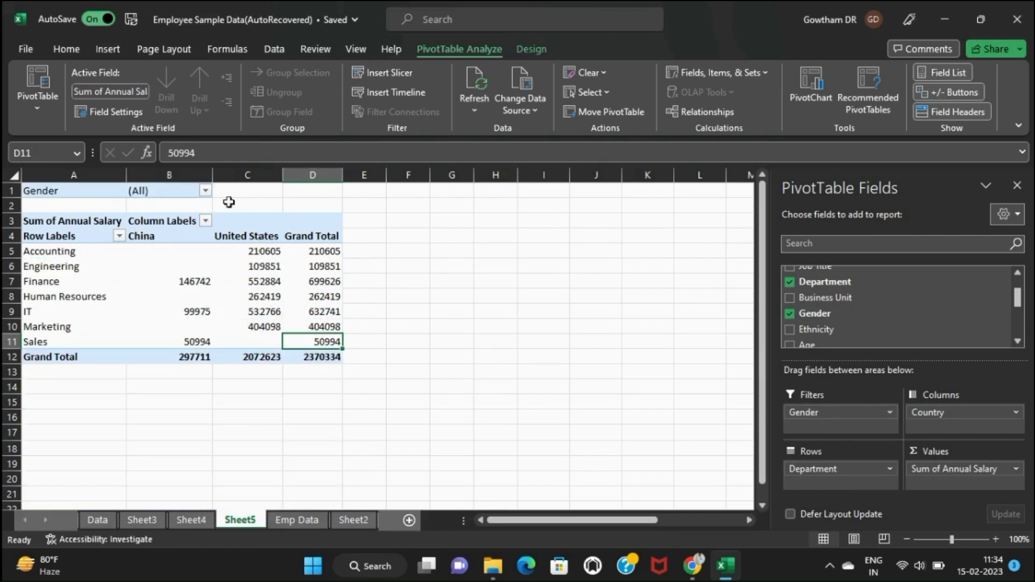
# Filter the pivot table by Gender to show only Female
pyautogui.click(205, 190)
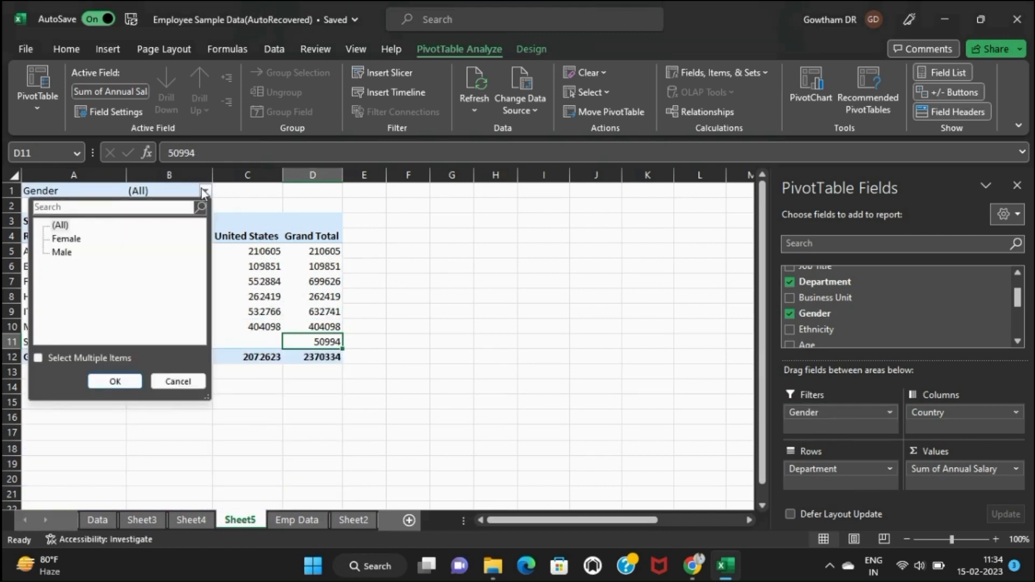
pyautogui.click(65, 238)
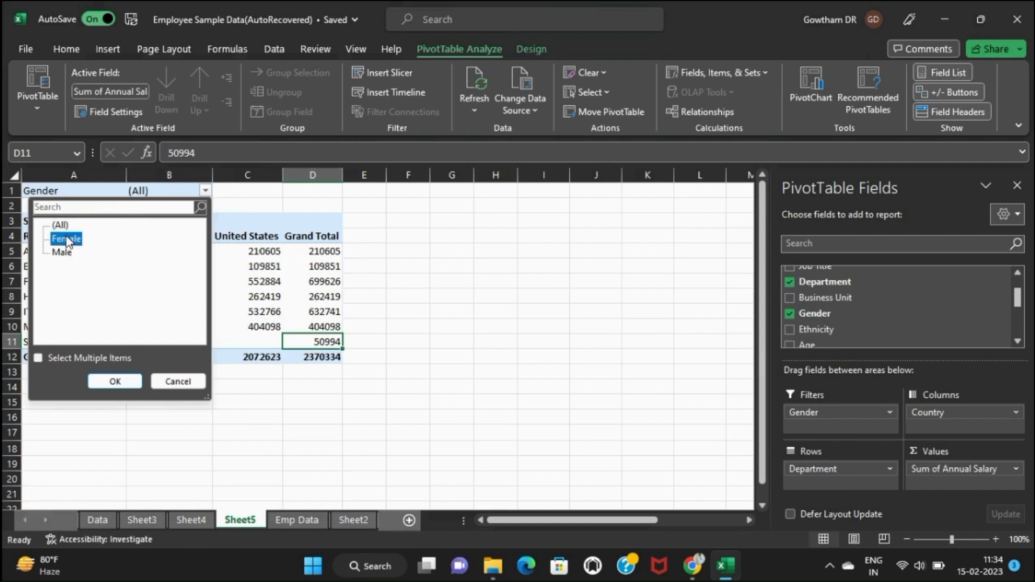
pyautogui.click(113, 381)
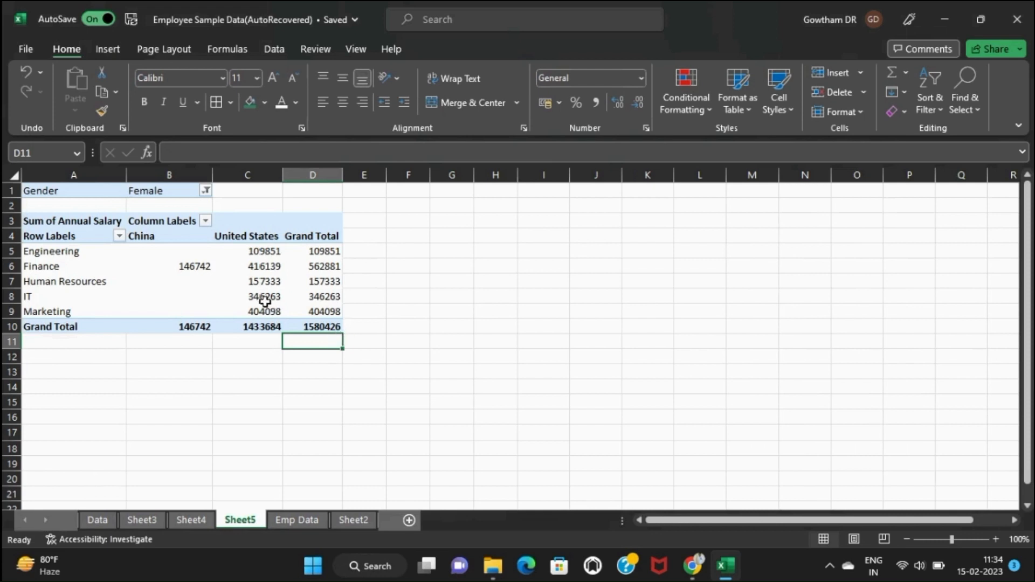
# Switch the pivot table's Gender filter to Male
pyautogui.click(207, 194)
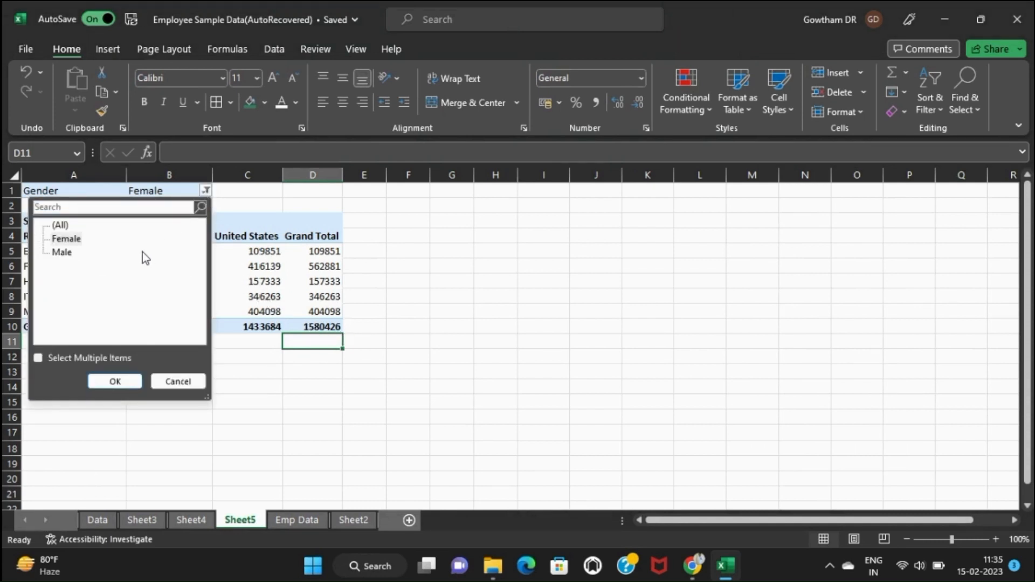
pyautogui.click(62, 251)
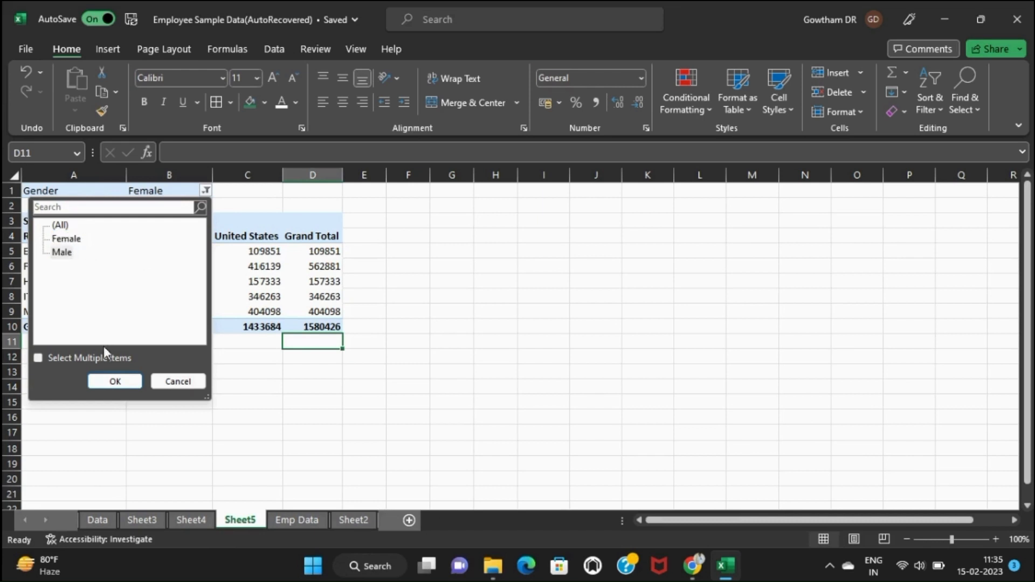
pyautogui.click(115, 381)
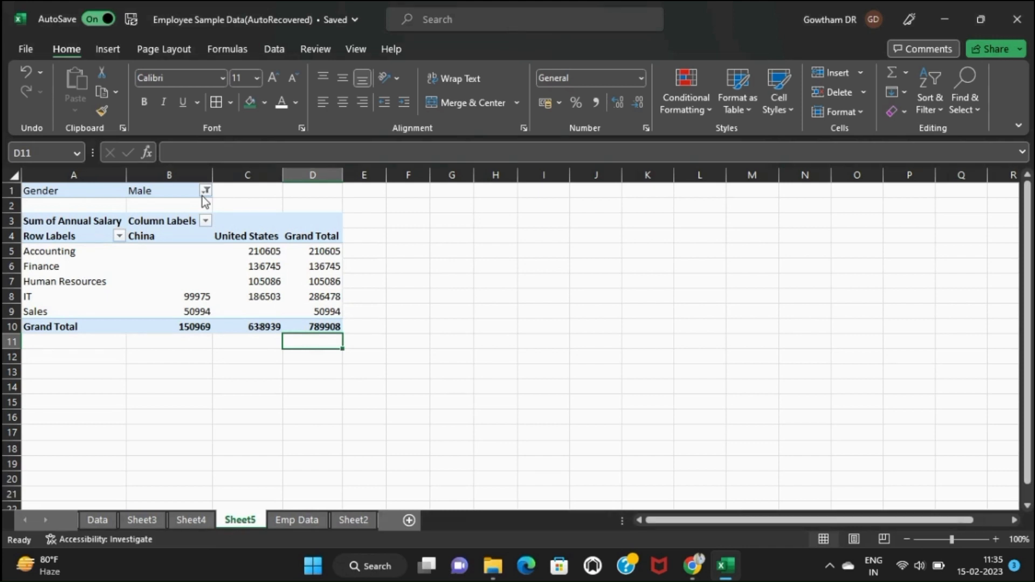
pyautogui.click(108, 49)
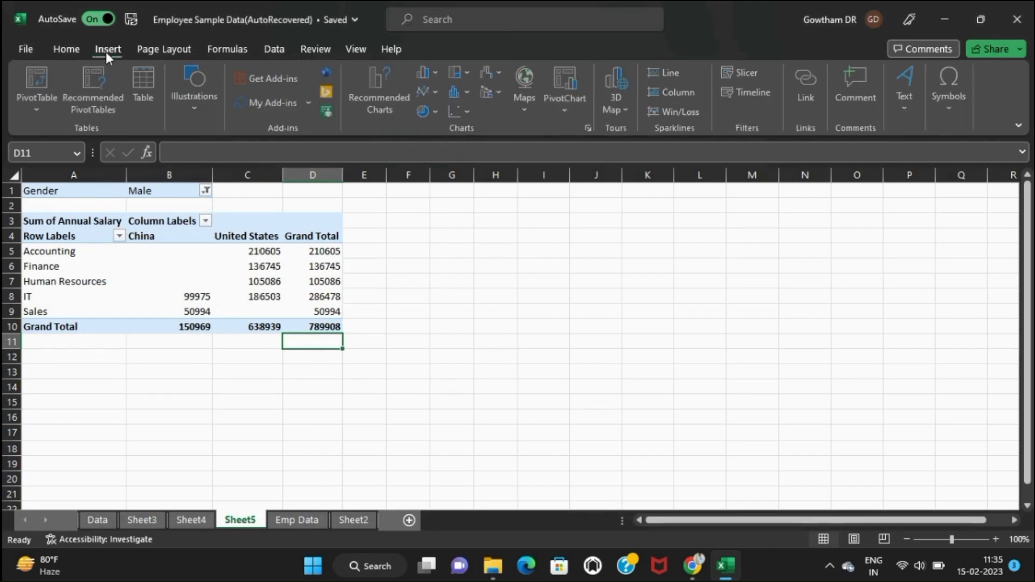
pyautogui.click(73, 48)
pyautogui.click(192, 249)
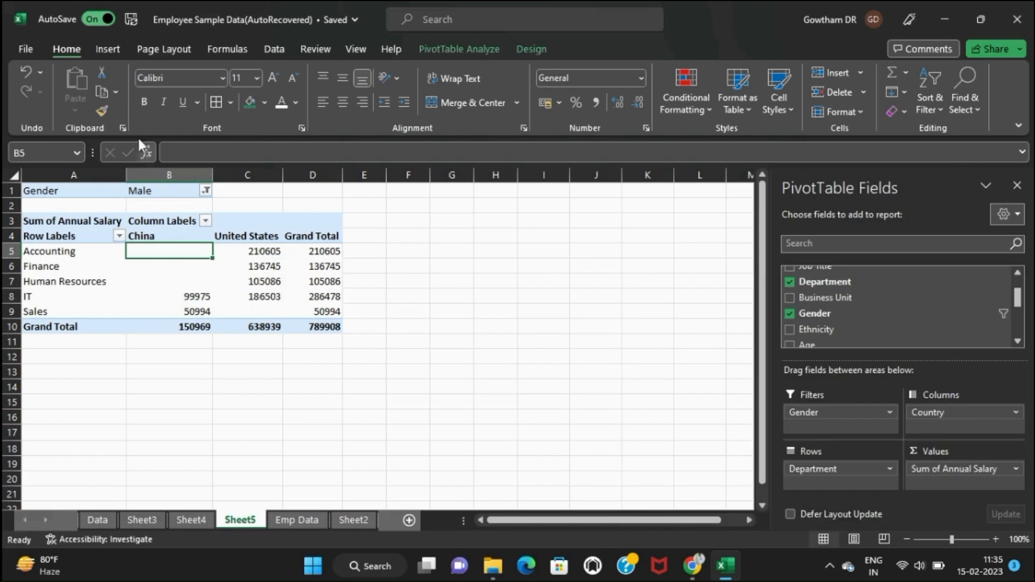
pyautogui.click(108, 48)
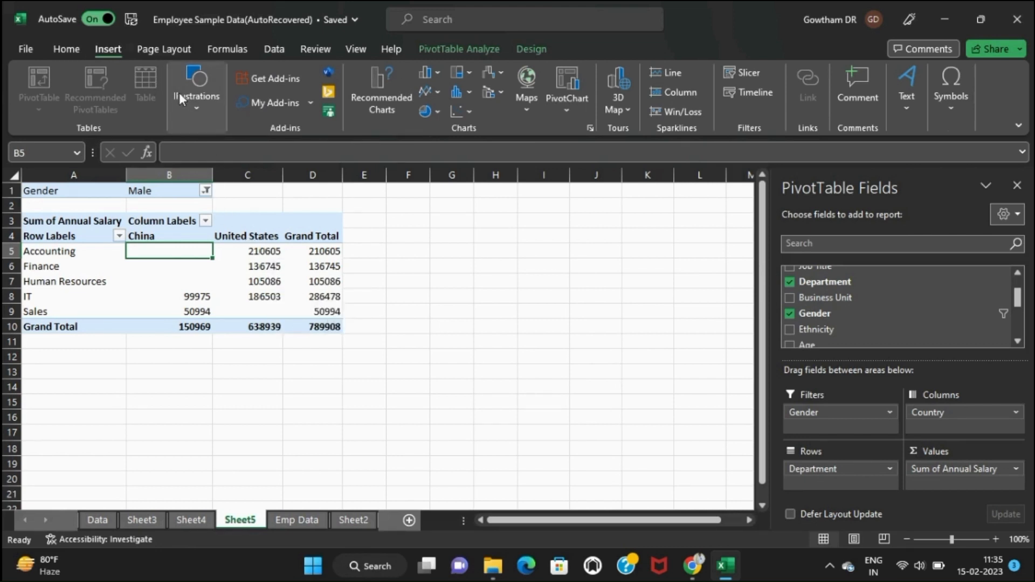
pyautogui.click(144, 52)
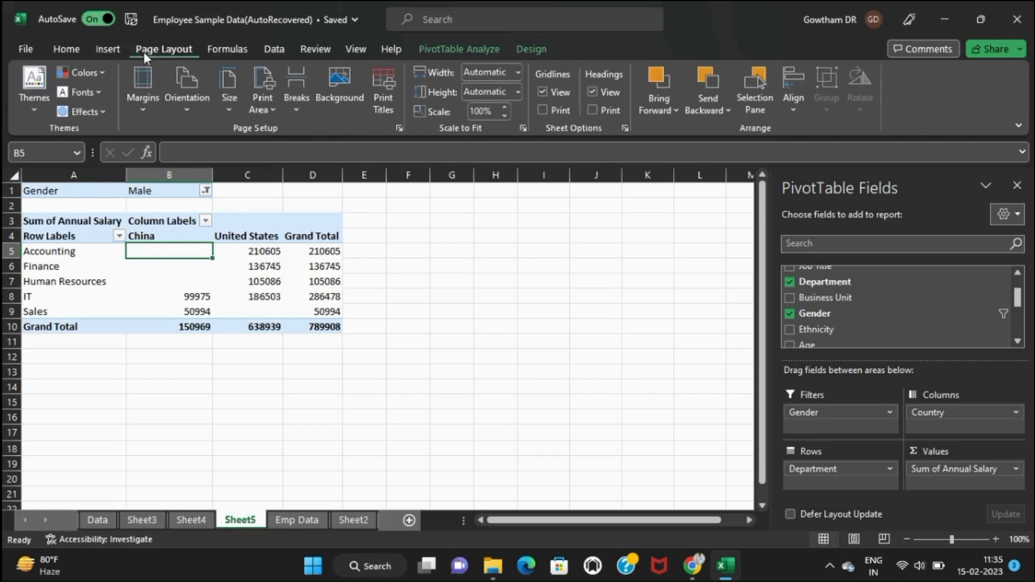
pyautogui.click(112, 41)
pyautogui.click(71, 43)
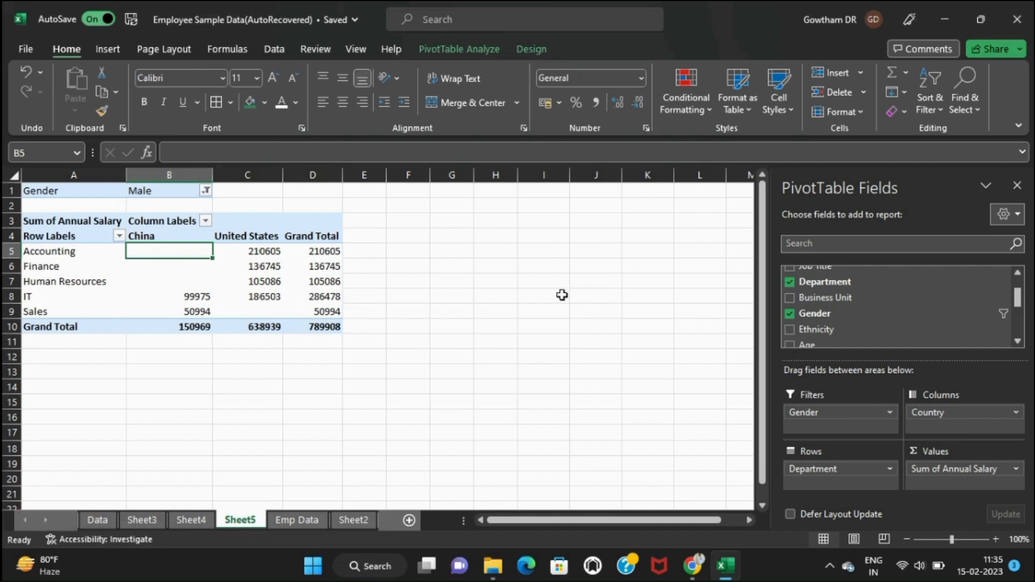
# Reset the pivot table's Gender report filter to (All)
pyautogui.click(113, 47)
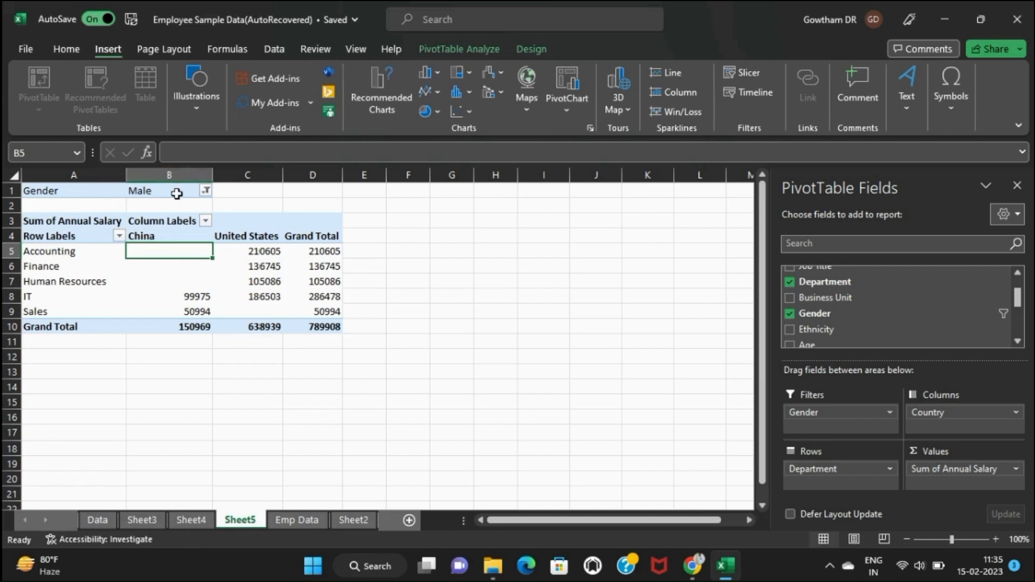
pyautogui.click(206, 191)
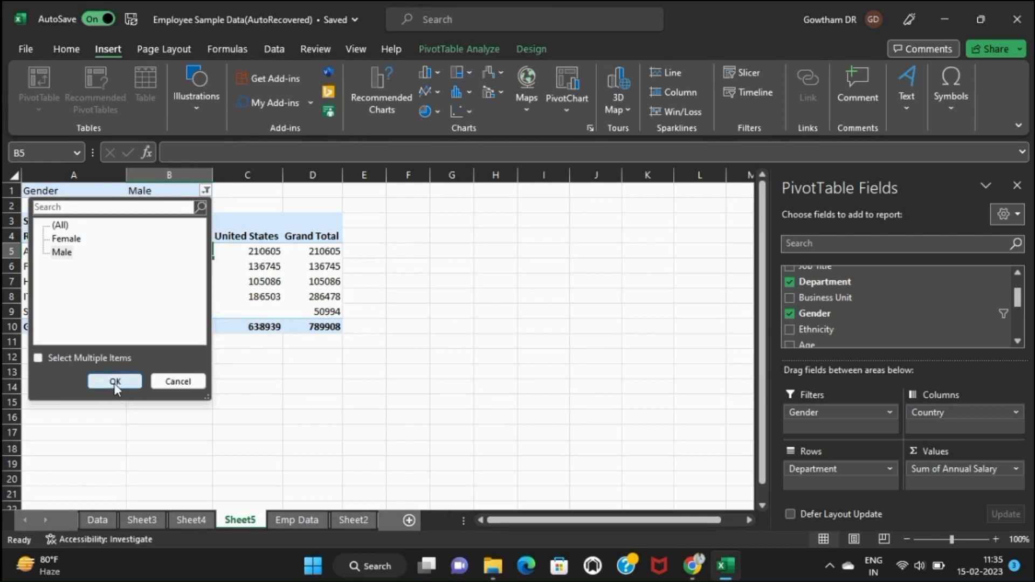
pyautogui.click(60, 225)
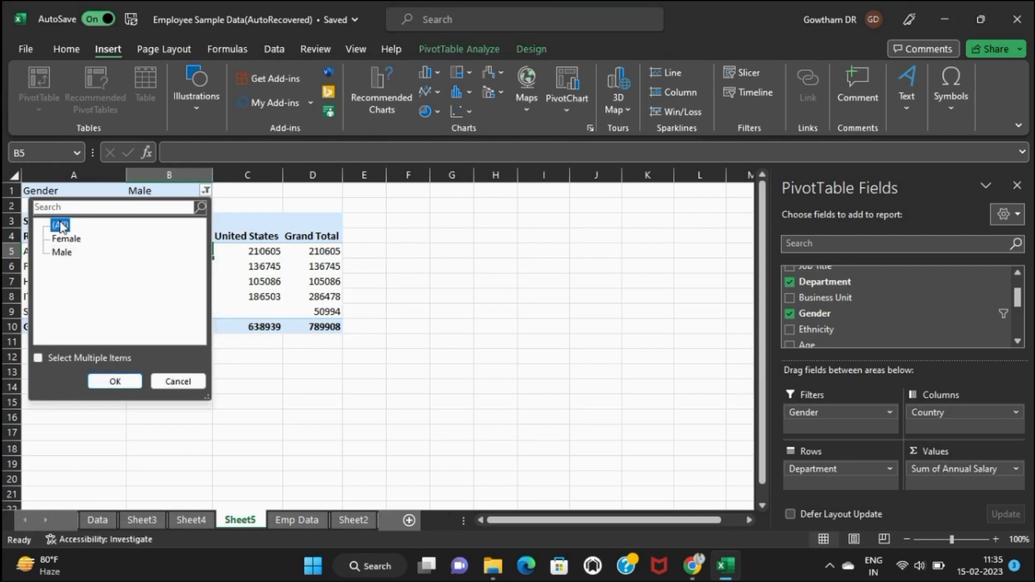
pyautogui.click(113, 382)
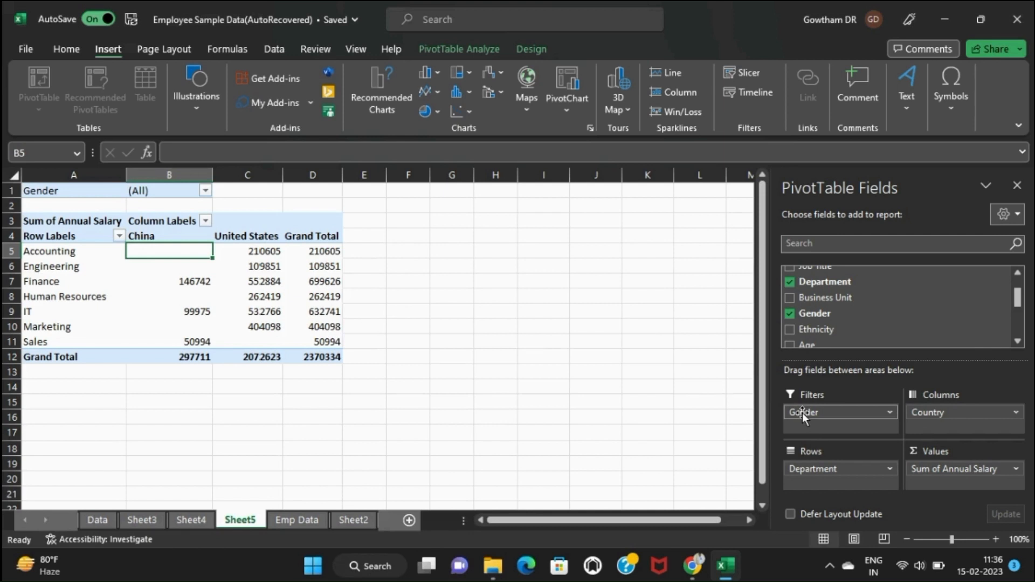
# Insert a Gender slicer for the pivot table and place it beside the table over columns H to J
pyautogui.click(162, 196)
pyautogui.click(93, 190)
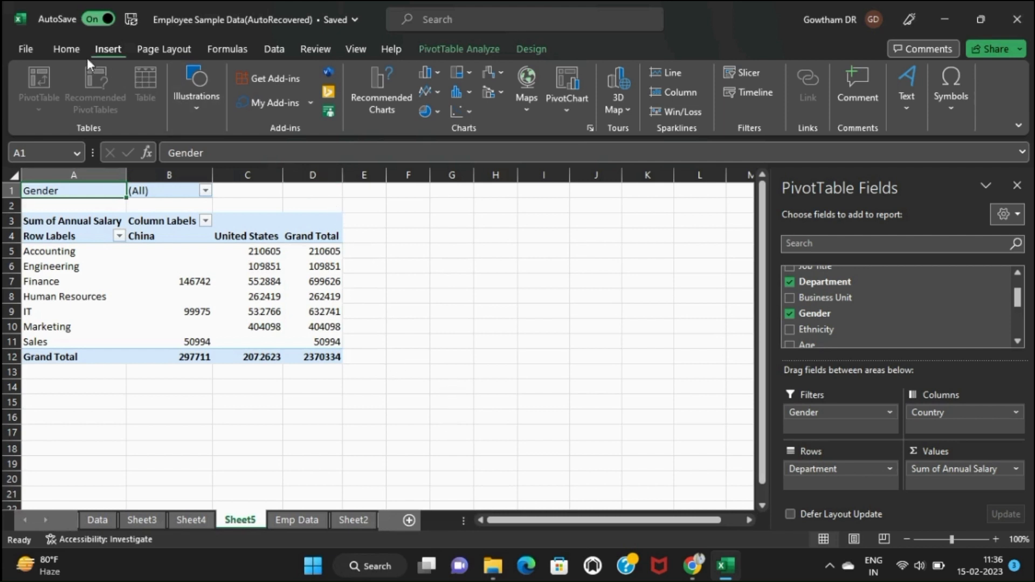
pyautogui.click(266, 47)
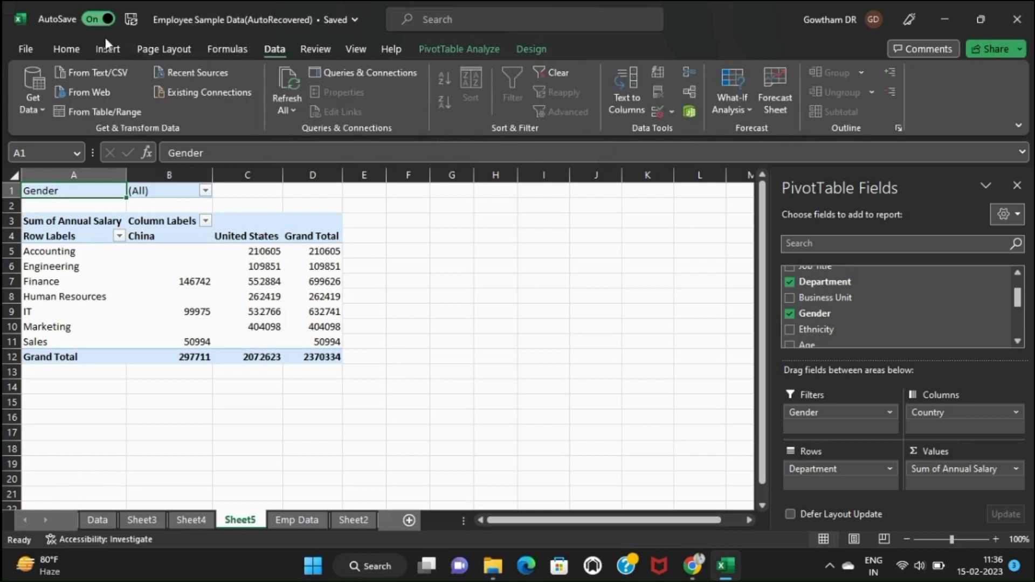
pyautogui.click(75, 50)
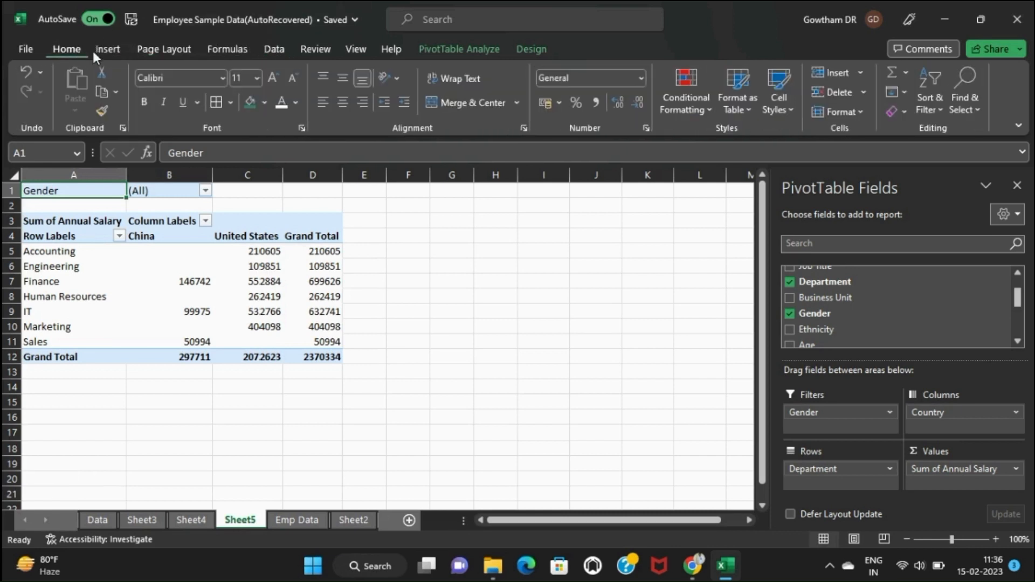
pyautogui.click(106, 50)
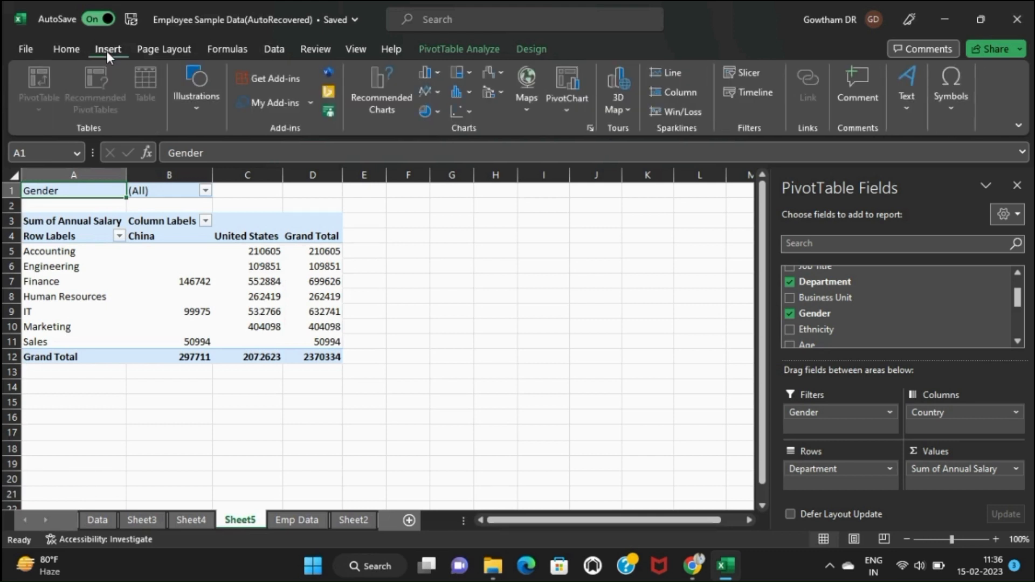
pyautogui.click(729, 72)
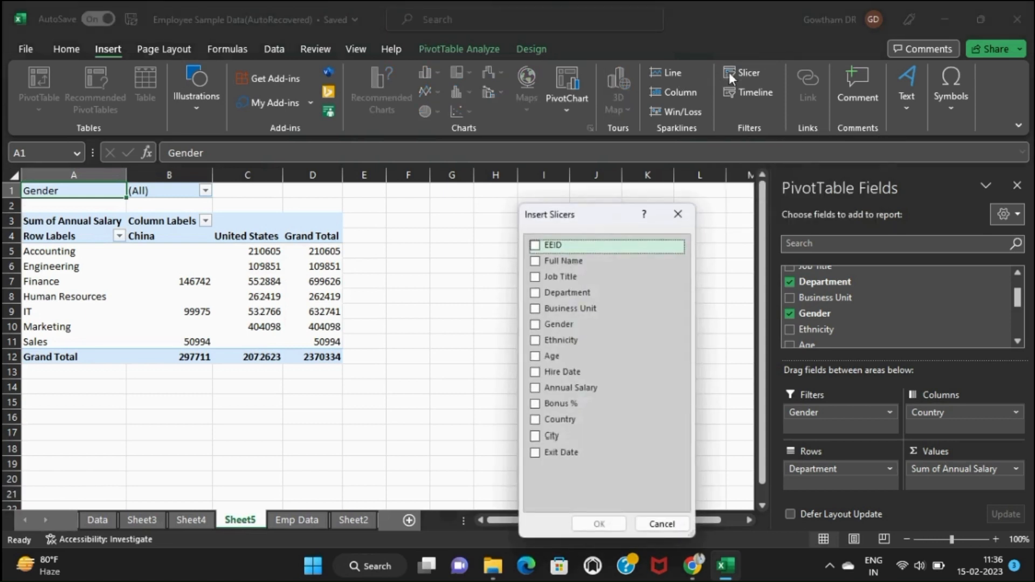
pyautogui.click(535, 324)
pyautogui.click(598, 524)
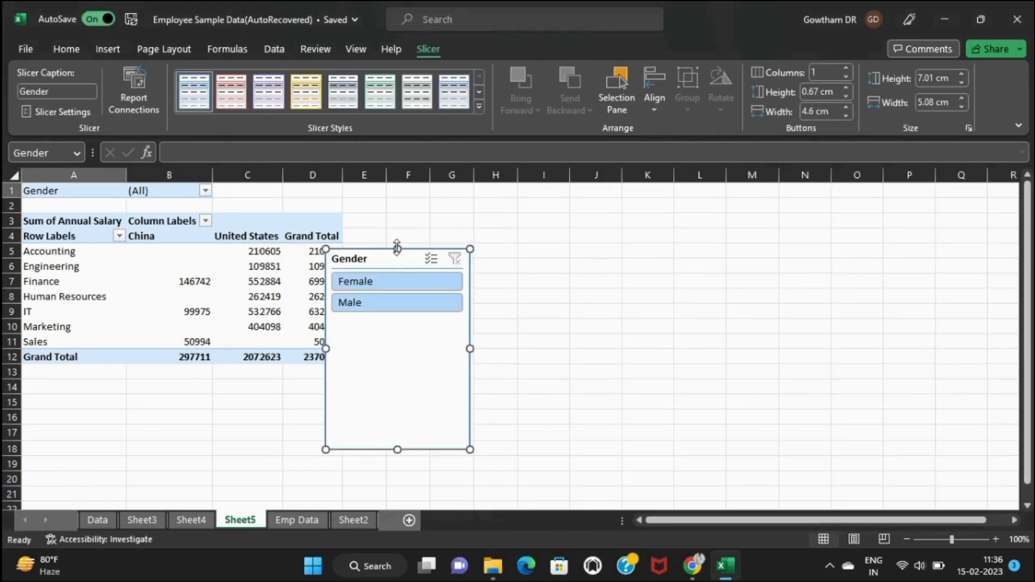
pyautogui.moveTo(394, 259); pyautogui.dragTo(541, 195)
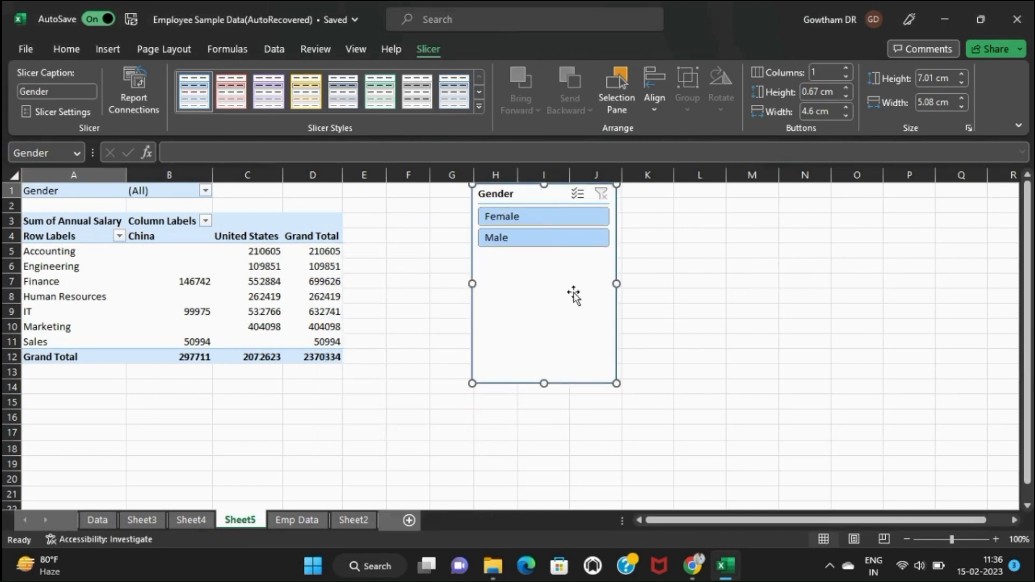
# Filter the pivot table with the Gender slicer by Male, by Female, and by both genders with multi-select turned on
pyautogui.click(531, 242)
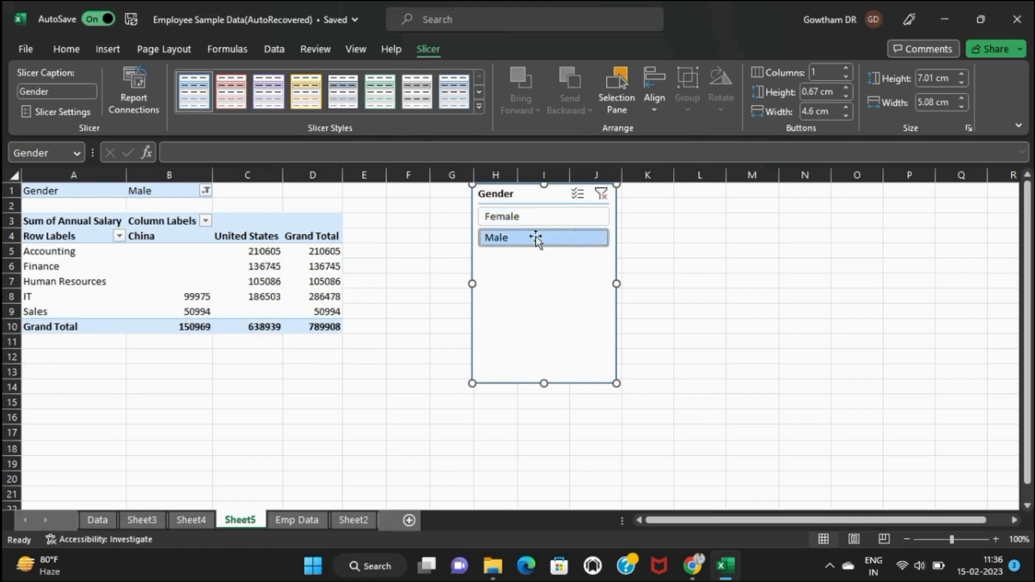
pyautogui.click(550, 222)
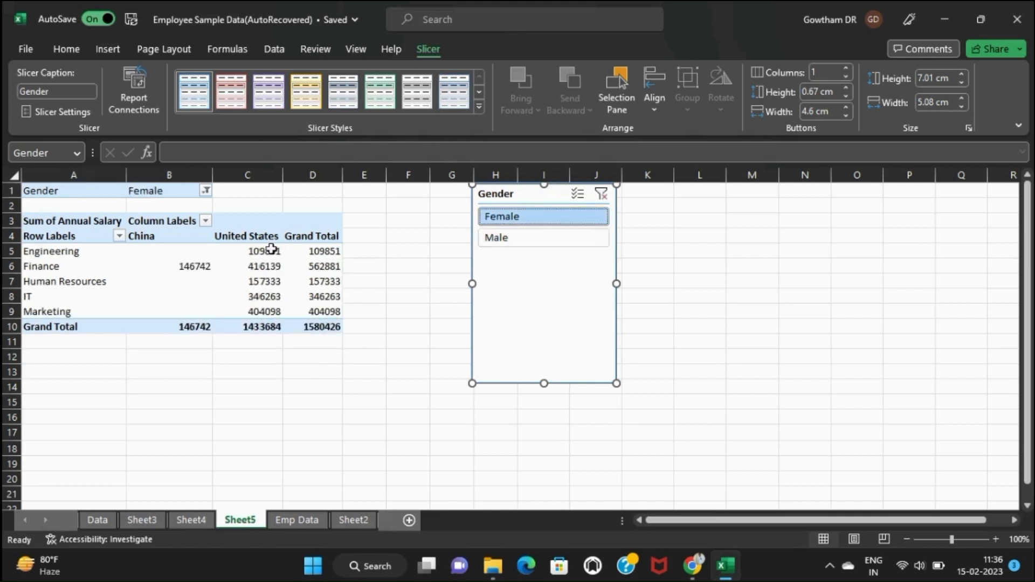
pyautogui.click(578, 195)
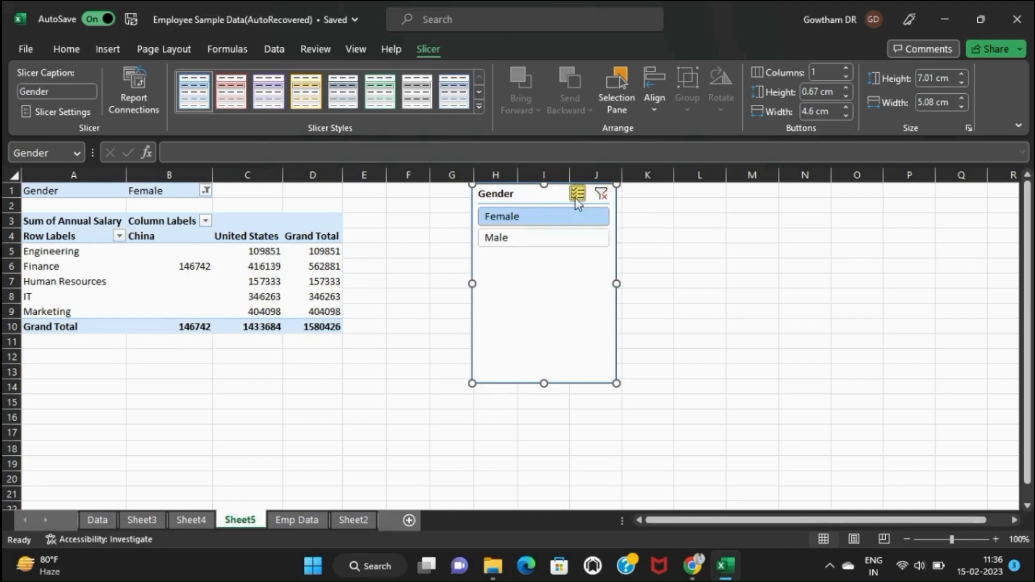
pyautogui.click(549, 241)
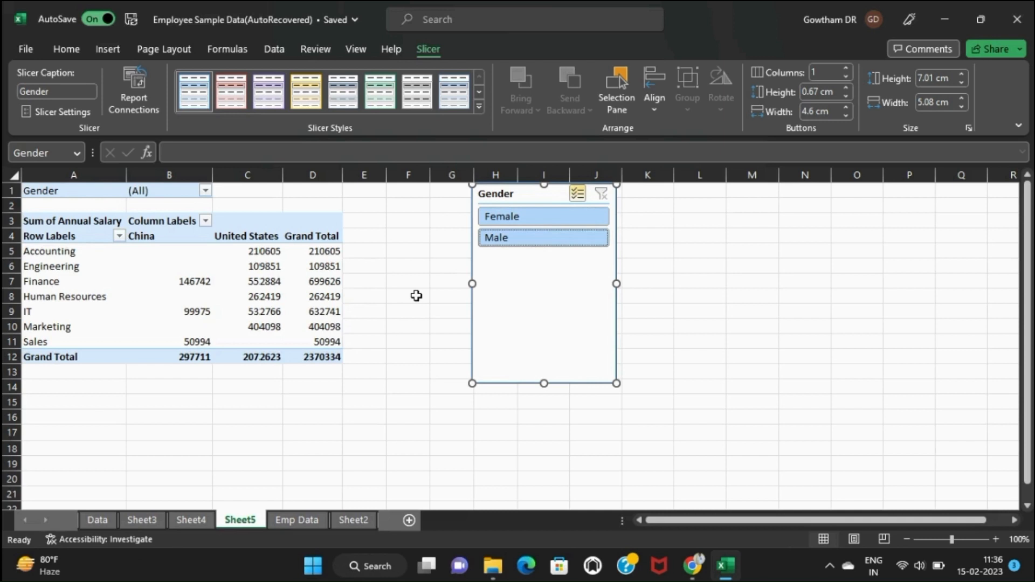
# Apply the light purple slicer style to the Gender slicer and deselect it
pyautogui.click(223, 99)
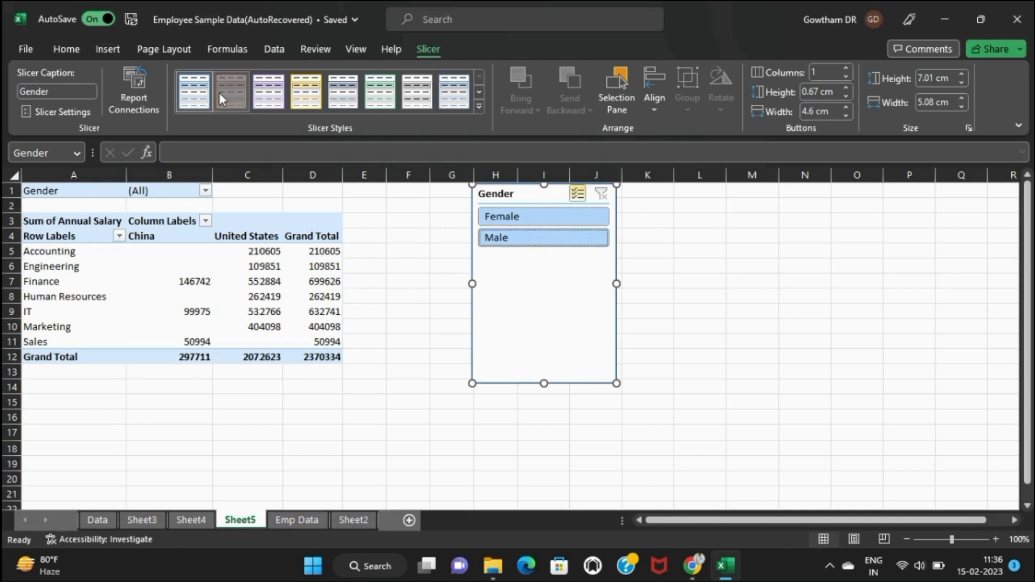
pyautogui.click(276, 96)
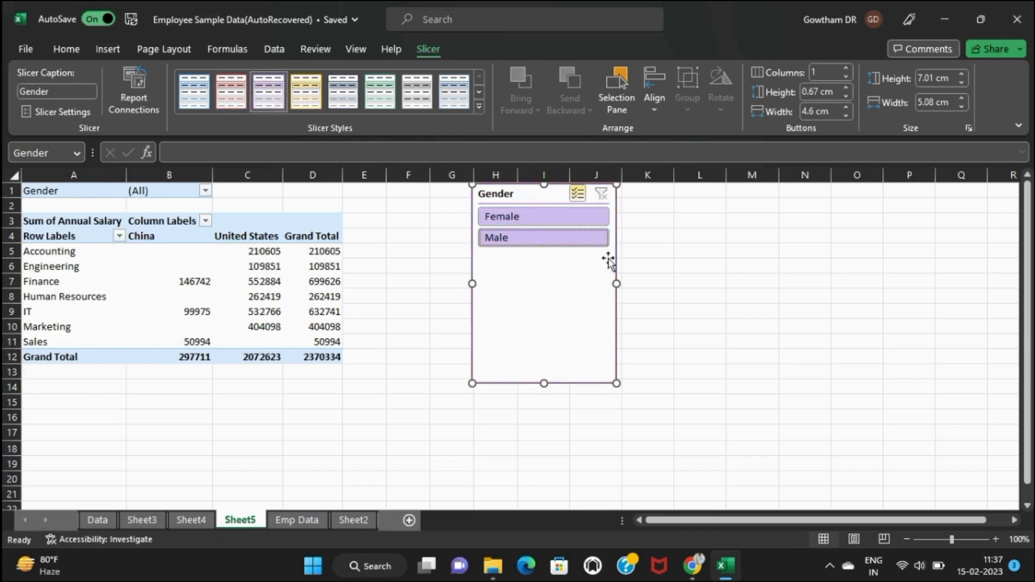
pyautogui.click(649, 266)
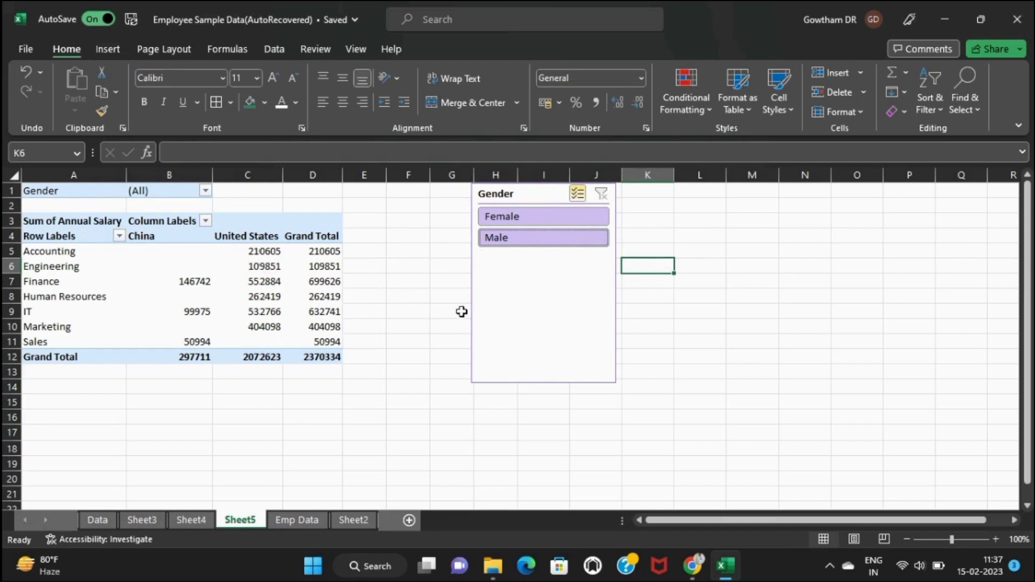
pyautogui.click(113, 47)
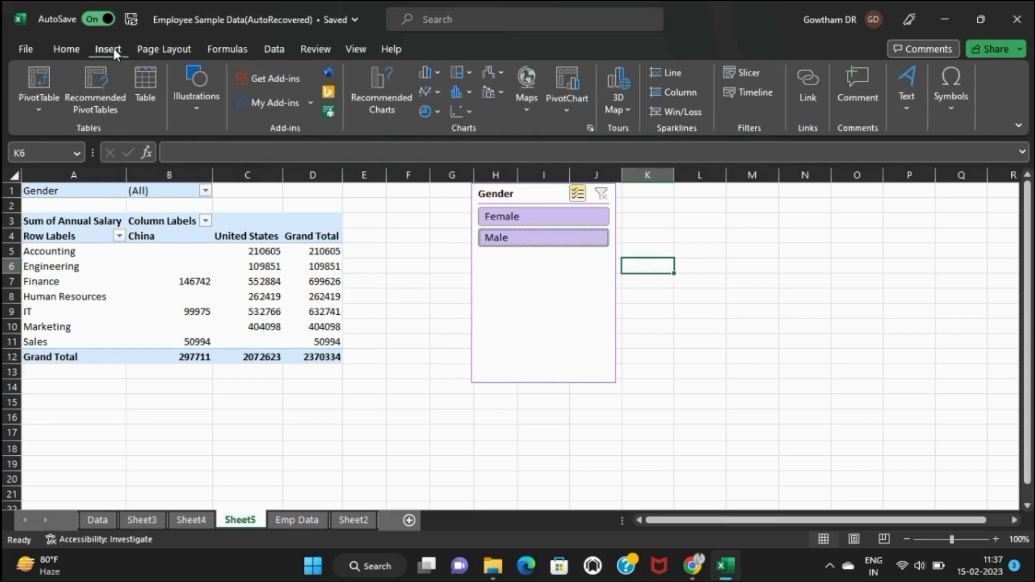
pyautogui.click(729, 72)
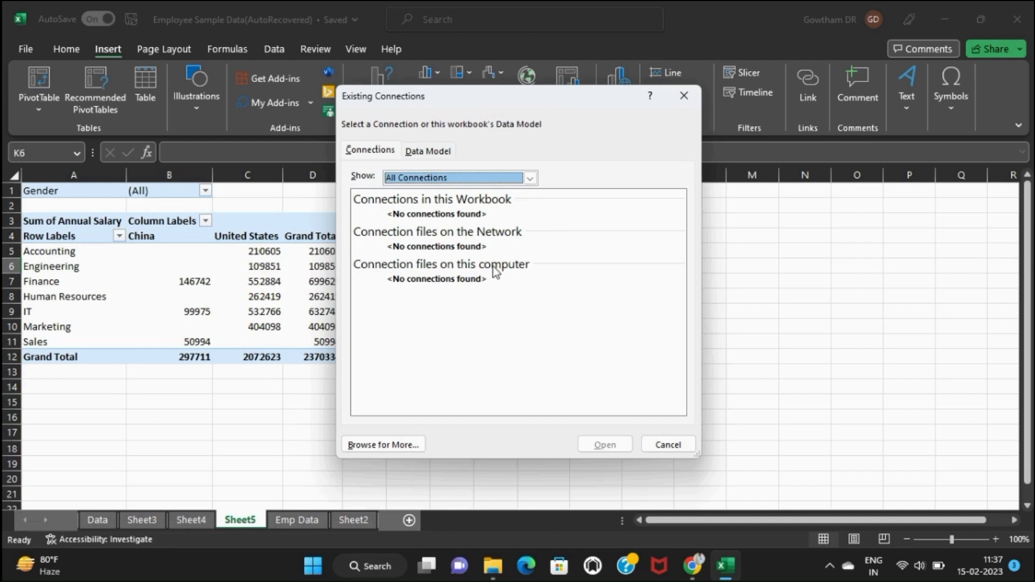
pyautogui.click(657, 446)
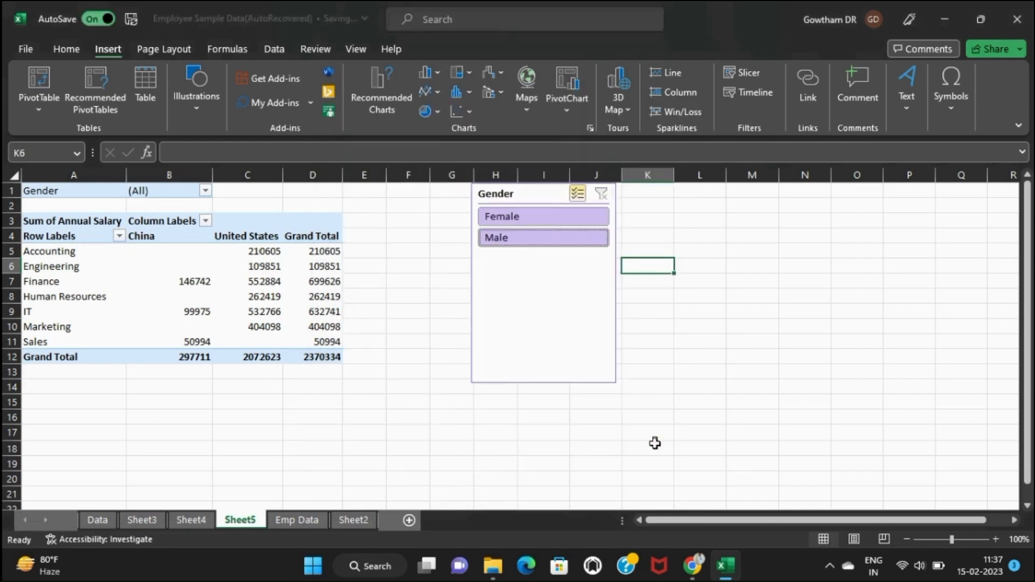
pyautogui.click(726, 70)
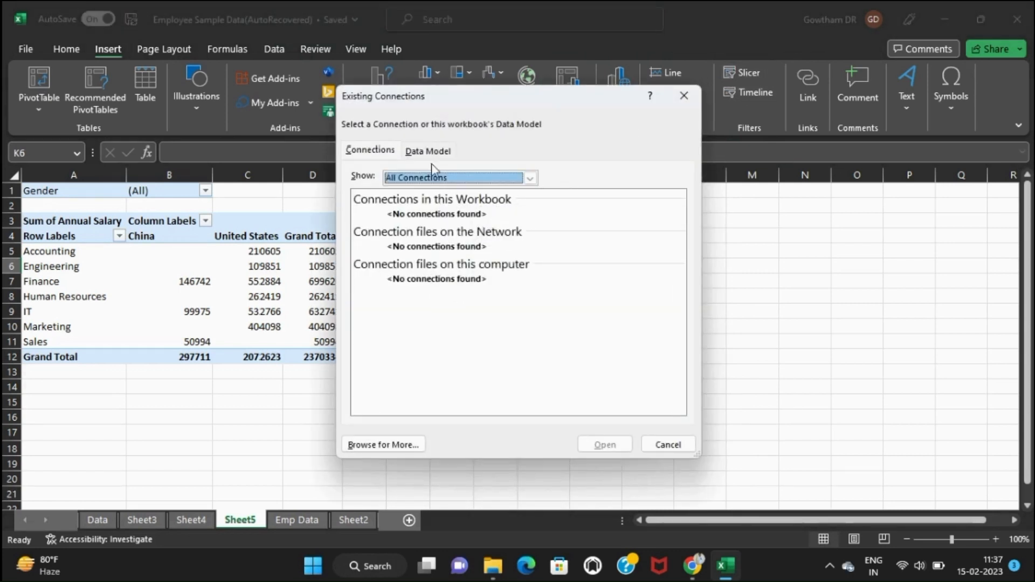
pyautogui.click(425, 156)
pyautogui.click(380, 150)
pyautogui.click(686, 99)
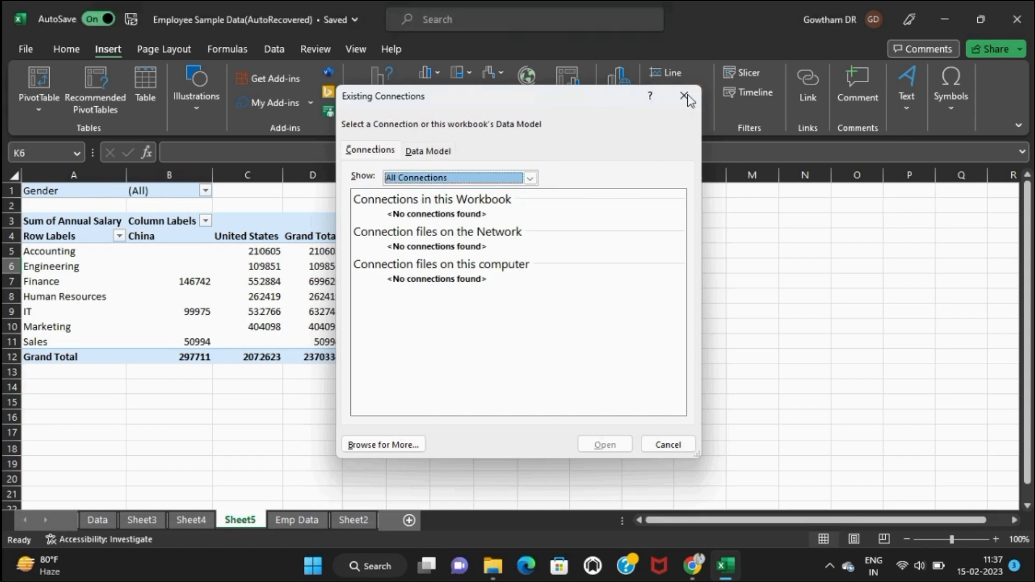
# Insert a Job Title slicer for the pivot table and place it next to the Gender slicer over columns K to M
pyautogui.click(308, 266)
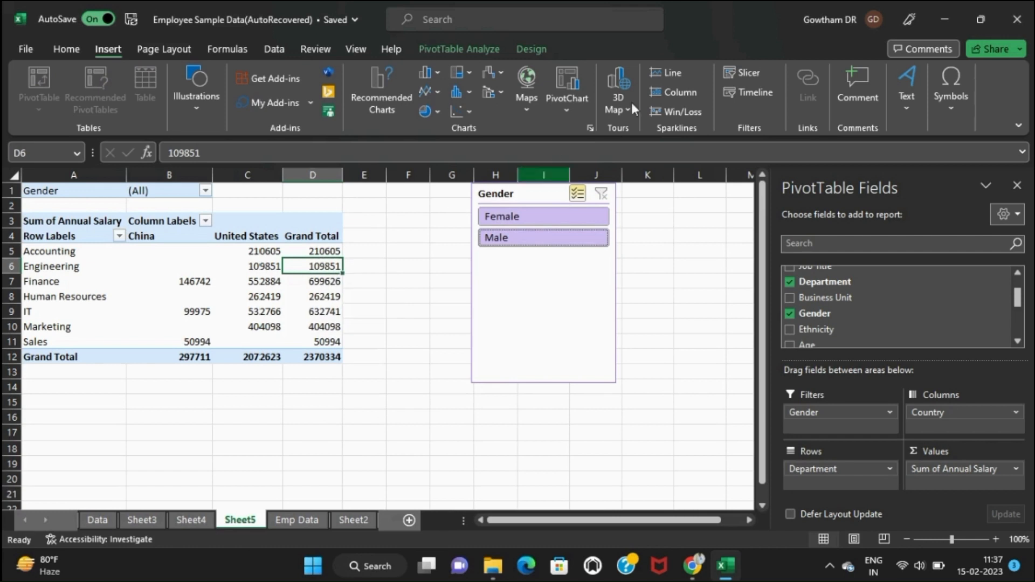
pyautogui.click(738, 72)
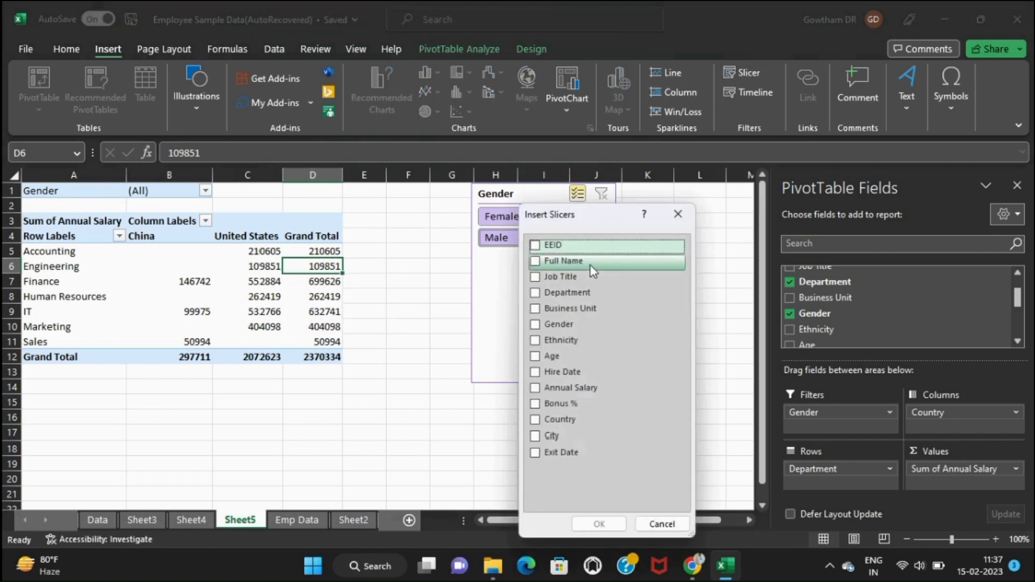
pyautogui.click(535, 277)
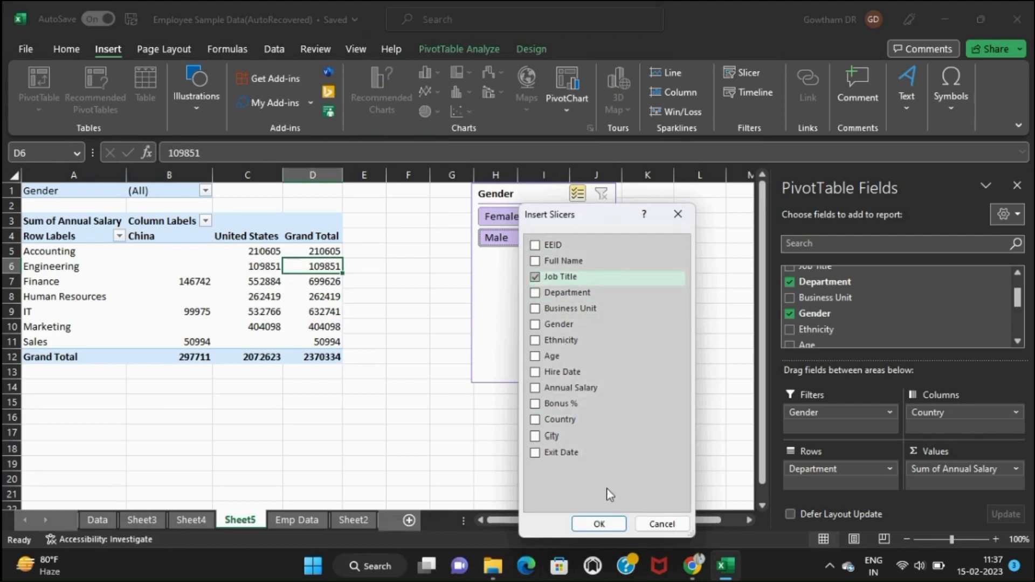
pyautogui.click(603, 525)
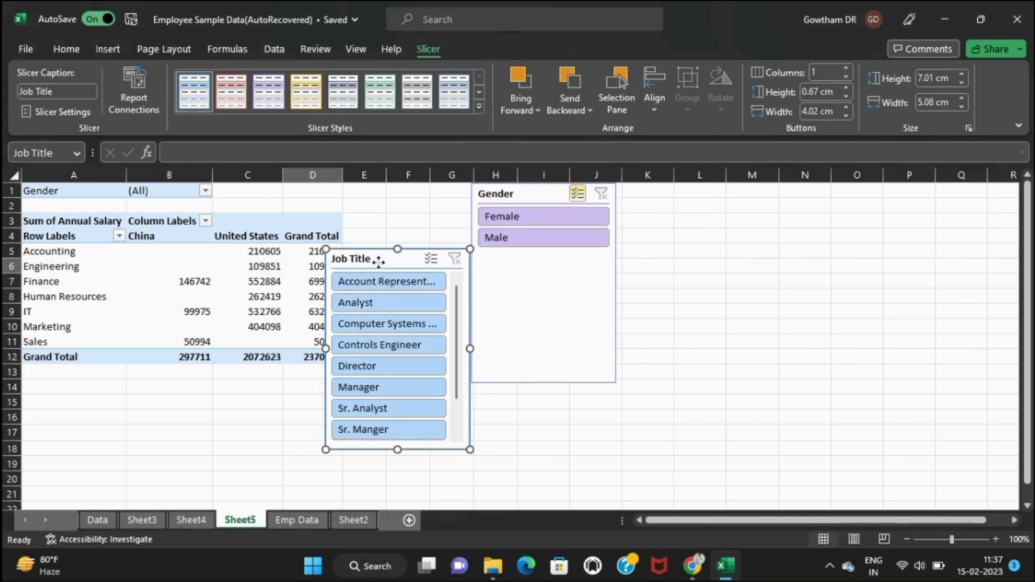
pyautogui.moveTo(377, 264); pyautogui.dragTo(680, 189)
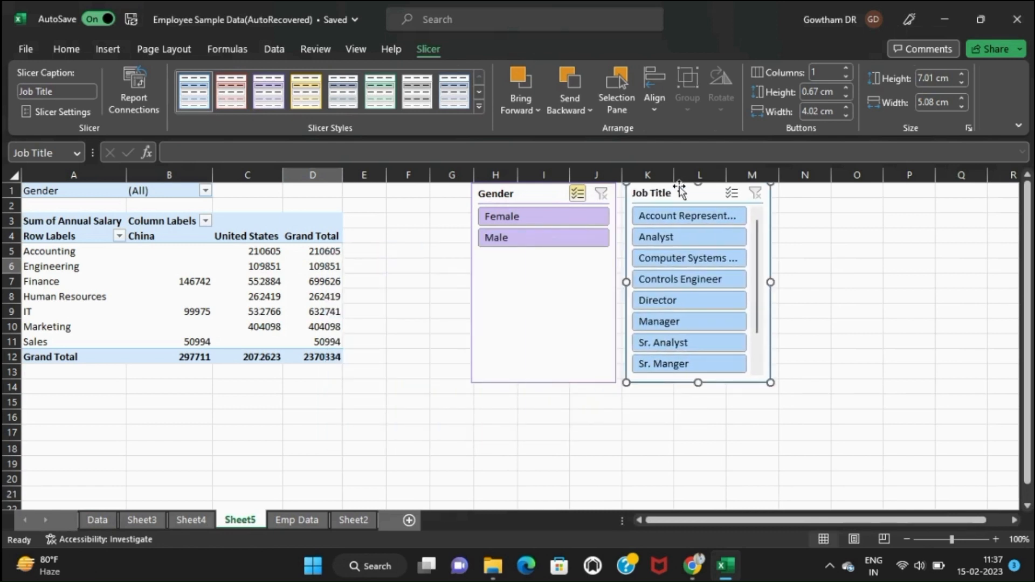
# Filter the pivot table by one job title at a time: the account representative, Analyst, and the computer systems title
pyautogui.click(690, 218)
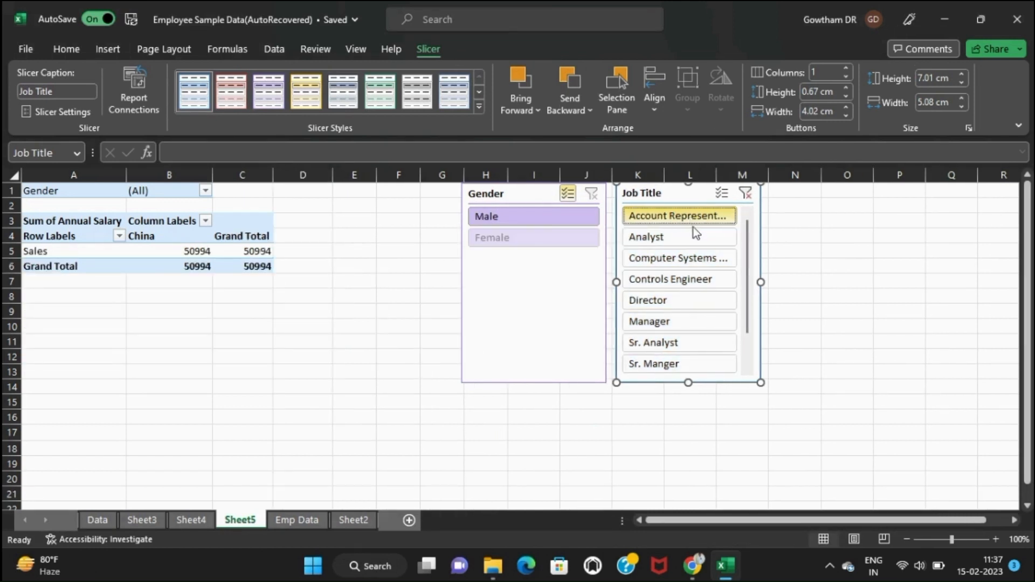
pyautogui.click(693, 234)
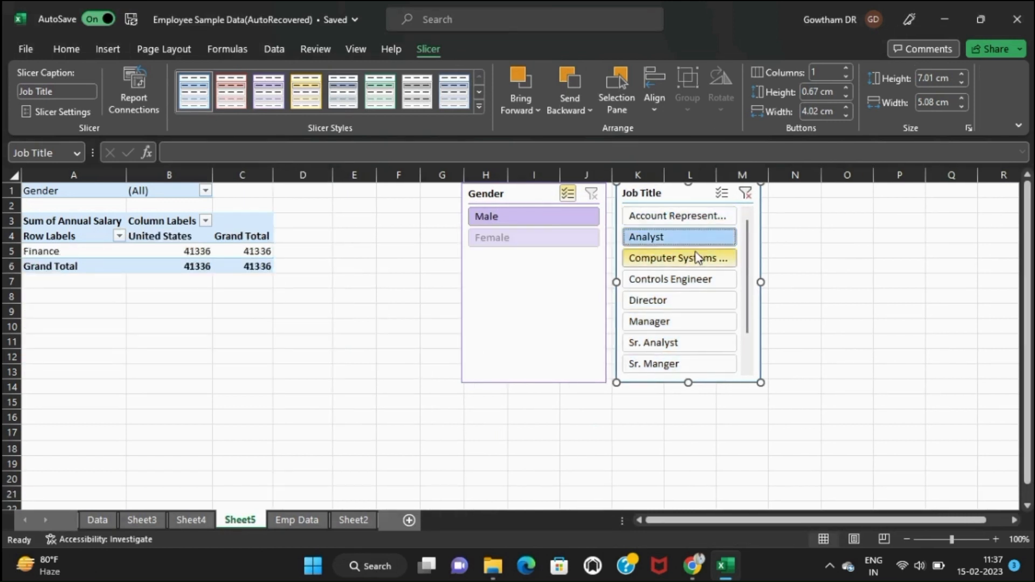
pyautogui.click(697, 257)
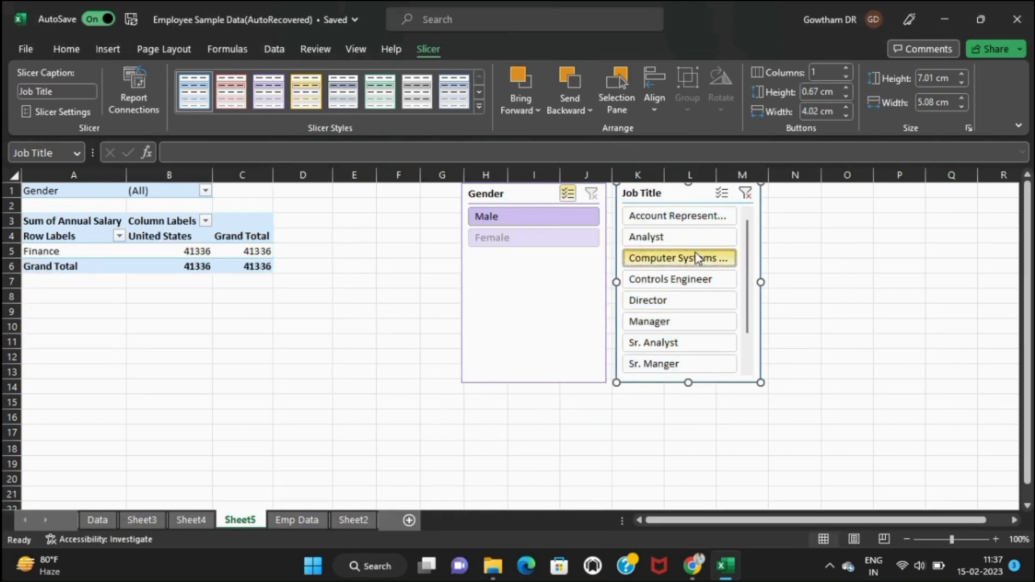
# Turn on multi-select in the Job Title slicer and include the first five titles, from the account representative through Director
pyautogui.click(722, 192)
pyautogui.click(699, 216)
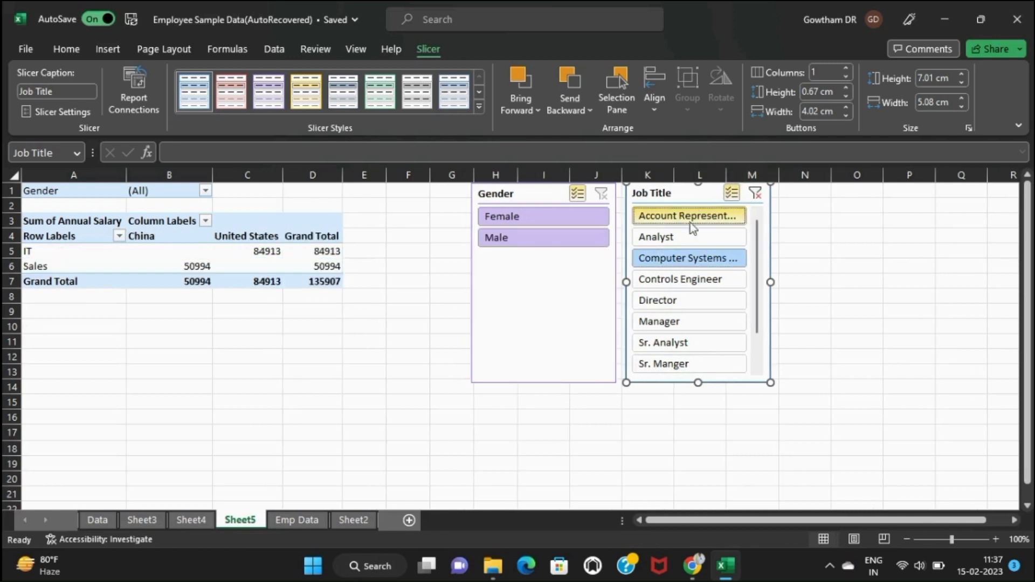
pyautogui.click(688, 237)
pyautogui.click(688, 259)
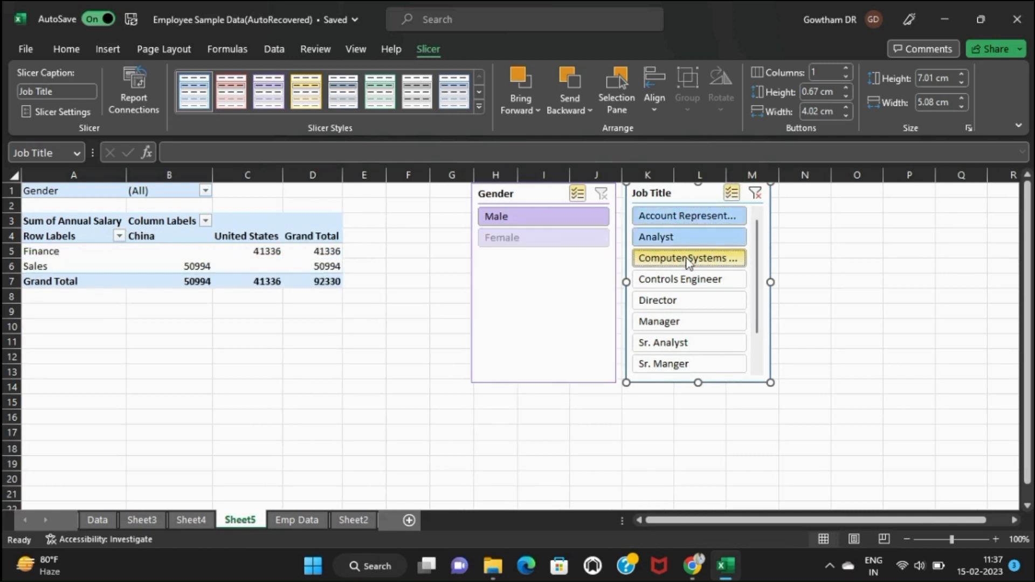
pyautogui.click(686, 279)
pyautogui.click(689, 259)
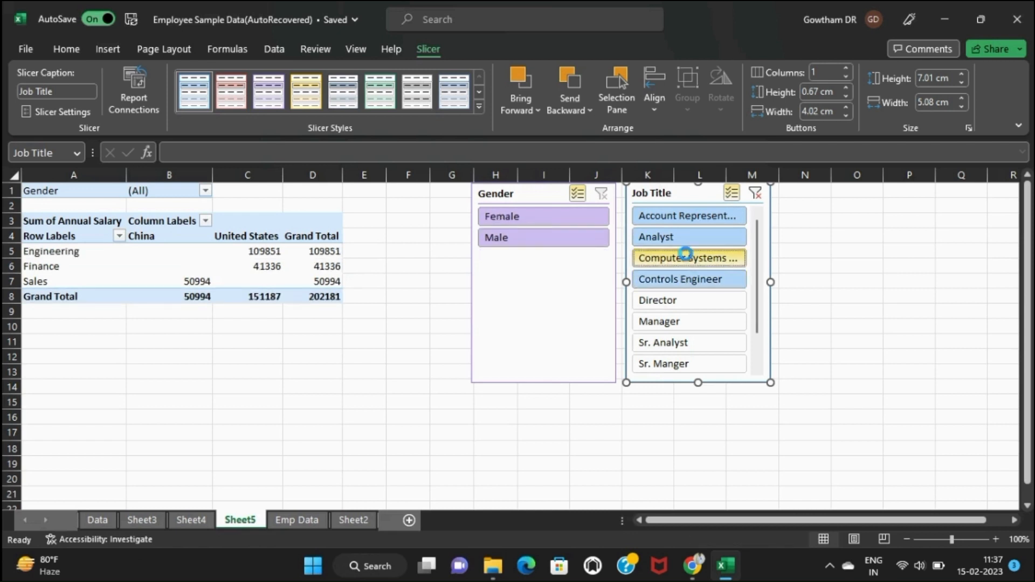
pyautogui.click(689, 300)
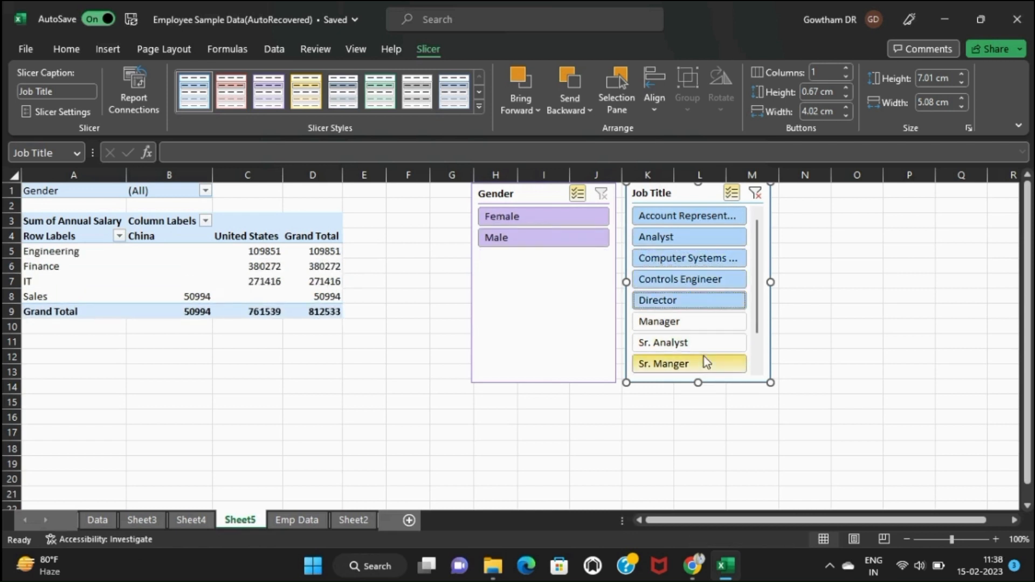
# Clear the Job Title slicer's filter, then exclude only the account representative title from the selection
pyautogui.click(755, 193)
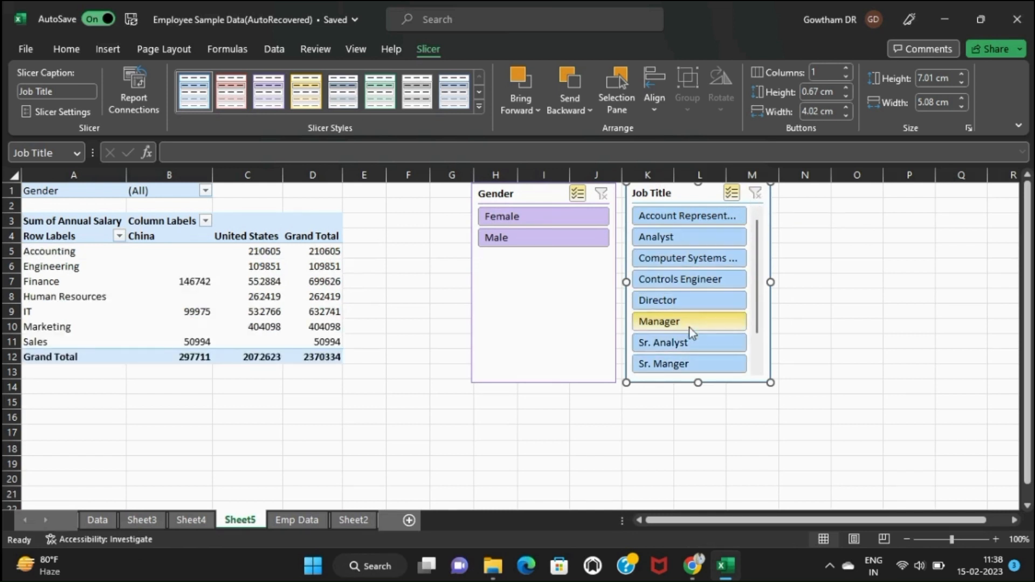
pyautogui.click(724, 218)
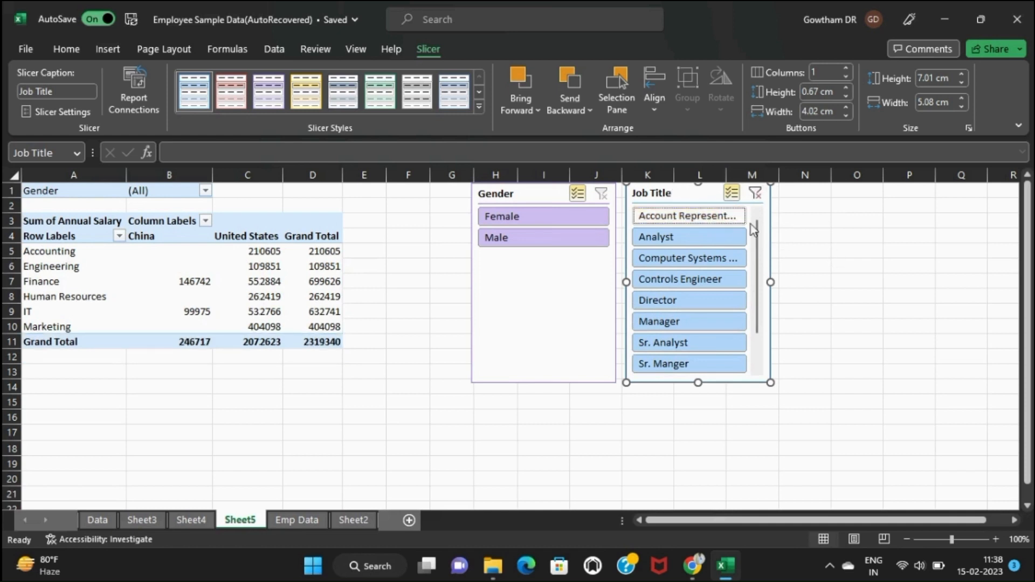
# Remove the Job Title slicer and the Gender slicer from the pivot table sheet
pyautogui.rightClick(694, 192)
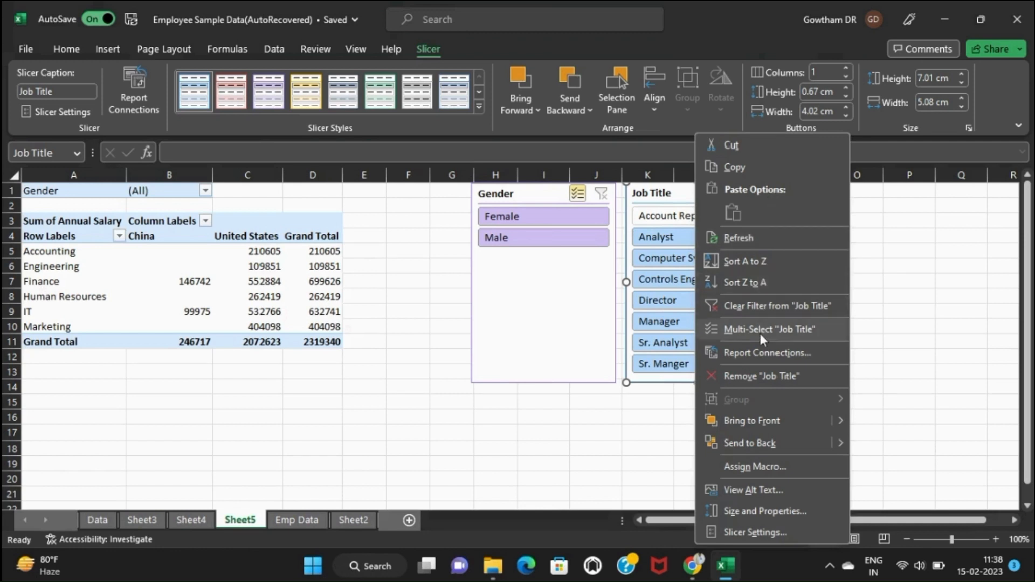
pyautogui.click(765, 375)
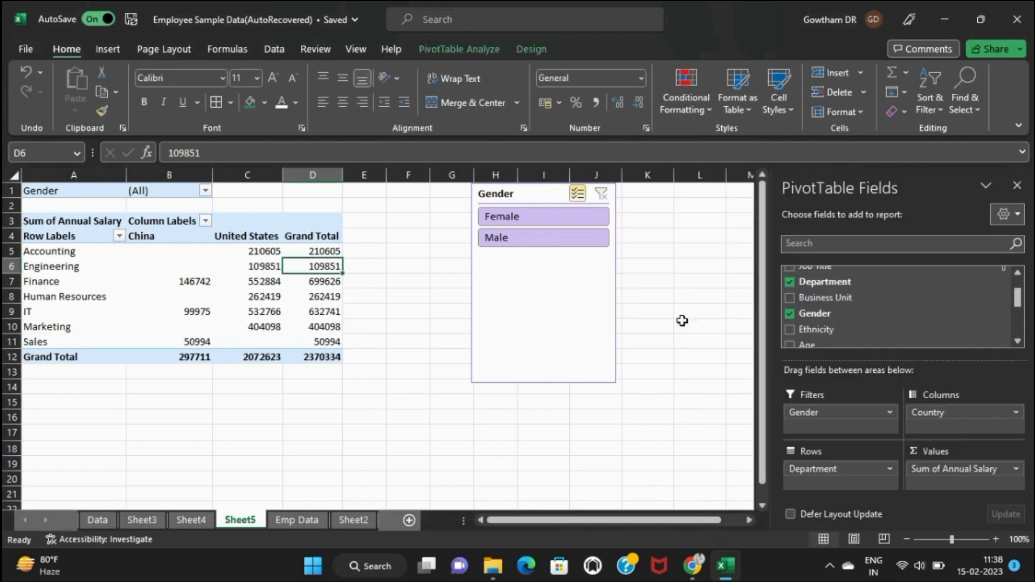
pyautogui.rightClick(535, 192)
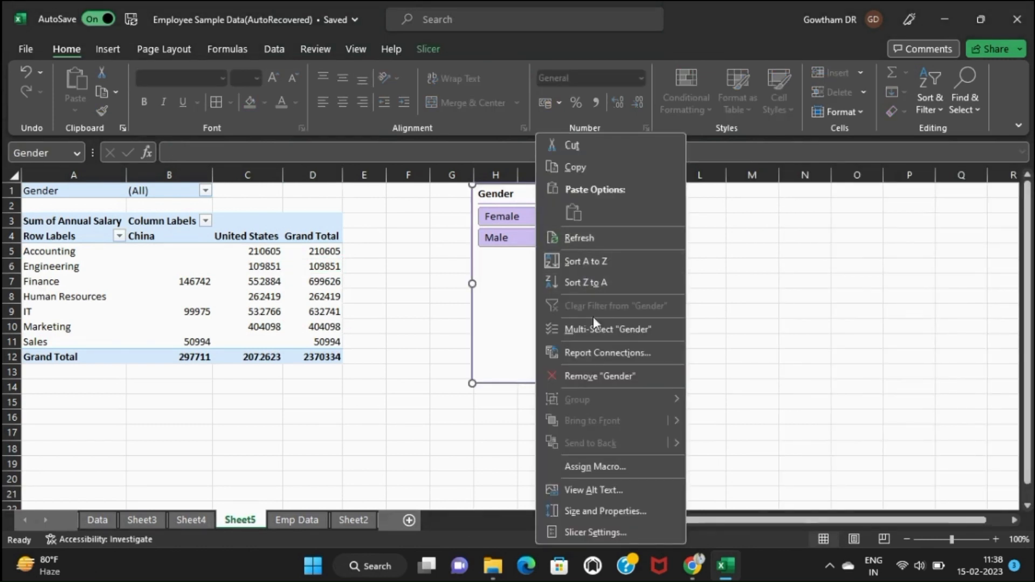
pyautogui.click(598, 374)
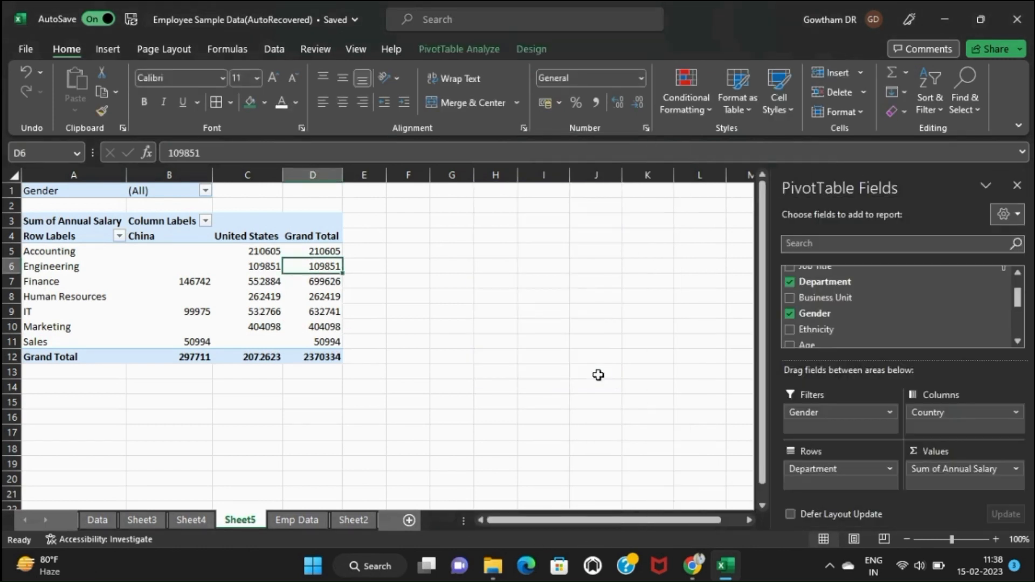